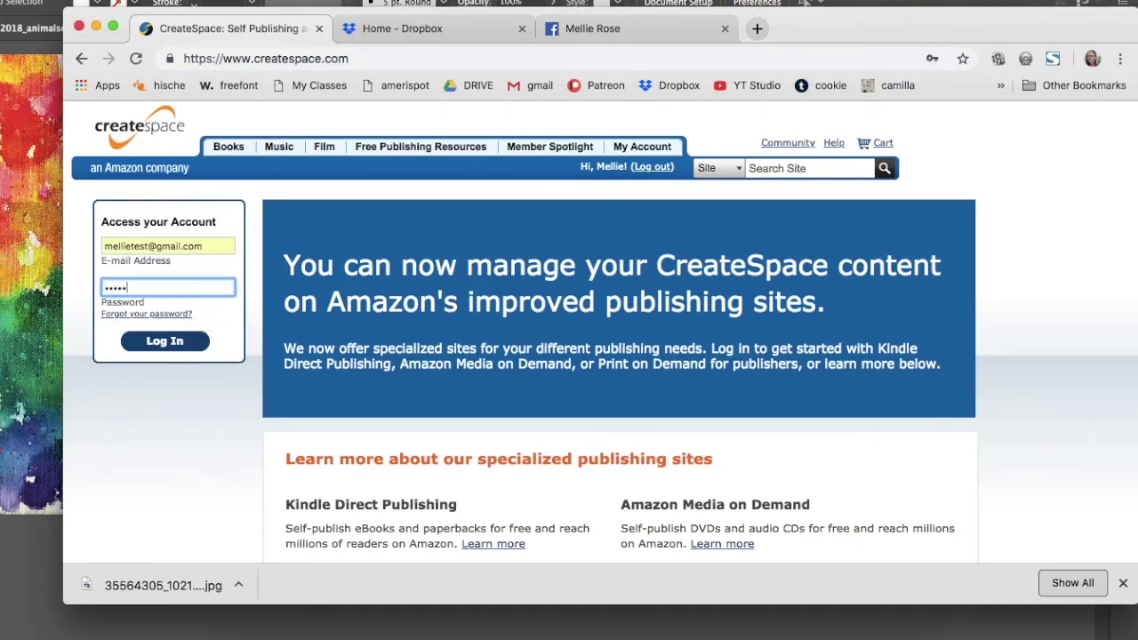
- Log in, dismiss the Kindle popup, and open the Animals of Inspiration: Get Happy project
left_click(165, 343)
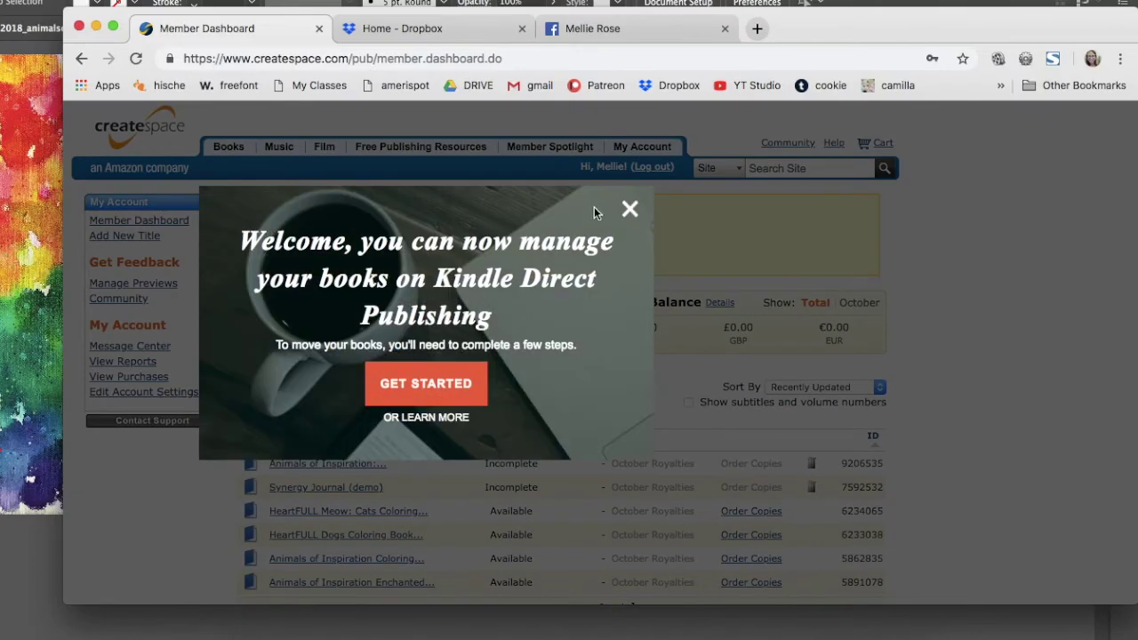
left_click(630, 208)
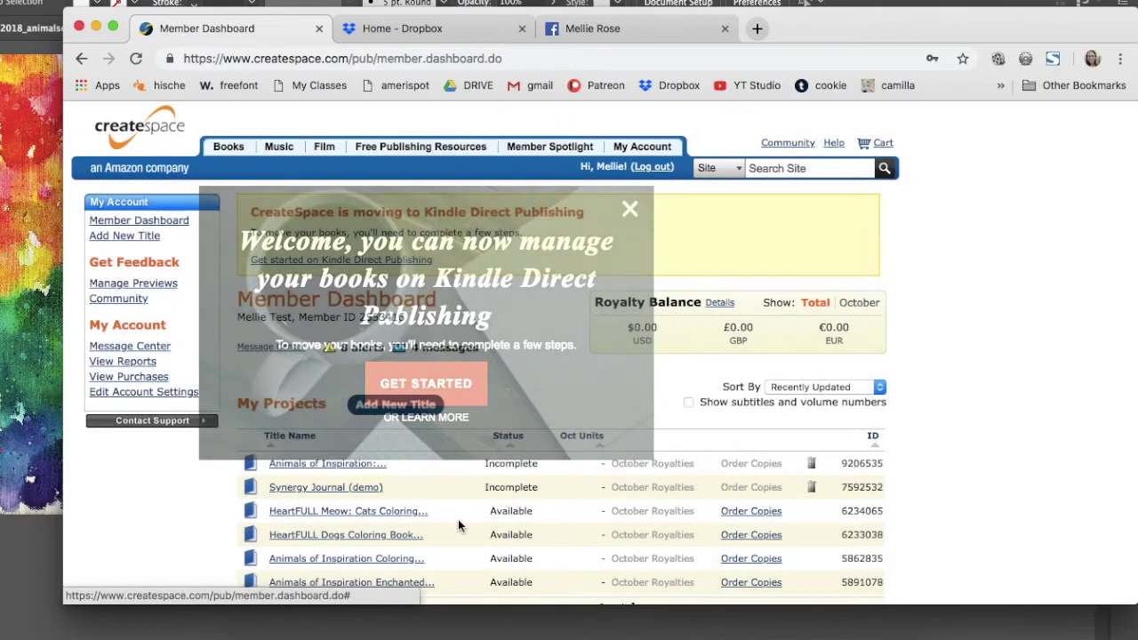
scroll(458, 524, "down", 2)
scroll(342, 356, "up", 1)
left_click(328, 374)
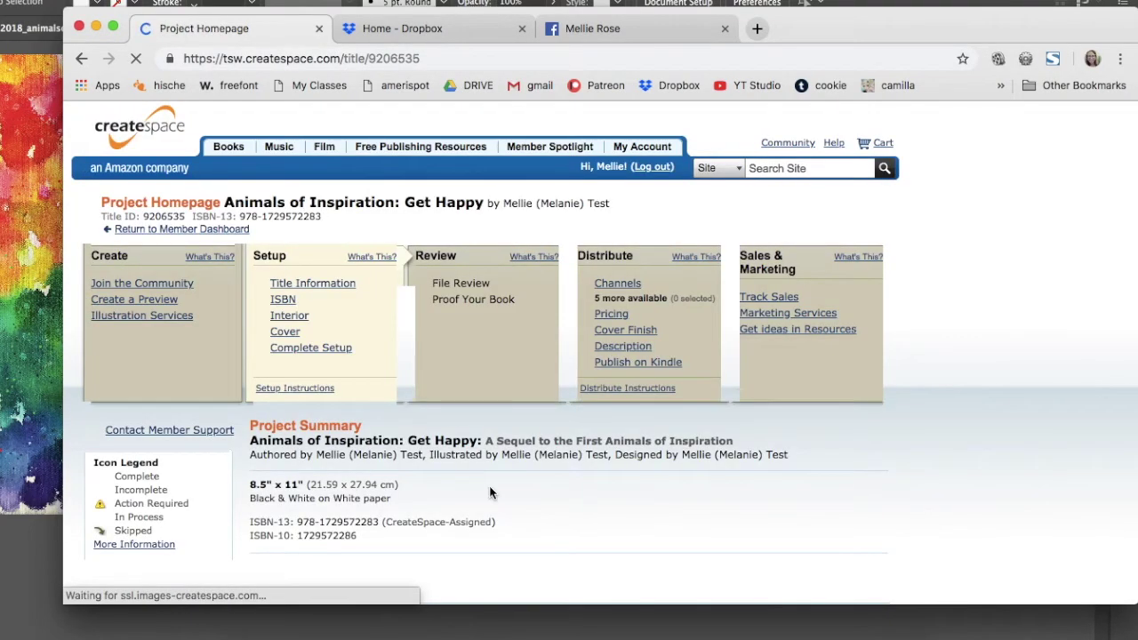
left_click_drag(807, 31, 761, 36)
- Retitle to 'Animals of Inspiration: More Joy, More Magic' with subtitle 'A coloring book to connect kids and adults with joy and magic'
left_click(264, 289)
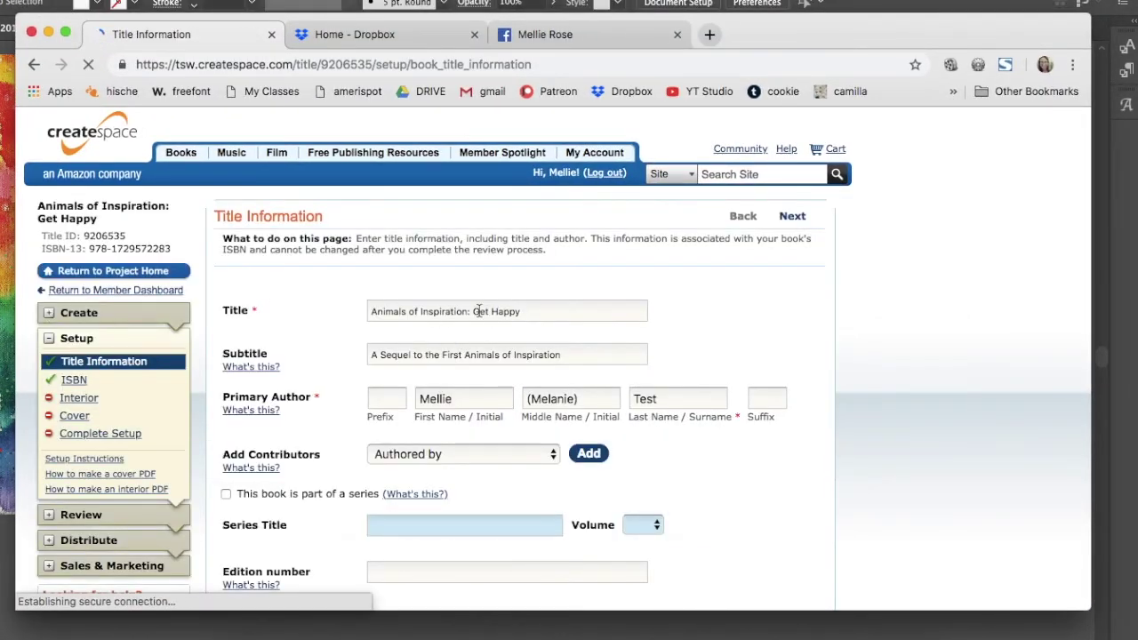
left_click_drag(475, 312, 542, 313)
type("More Joy, More Magic")
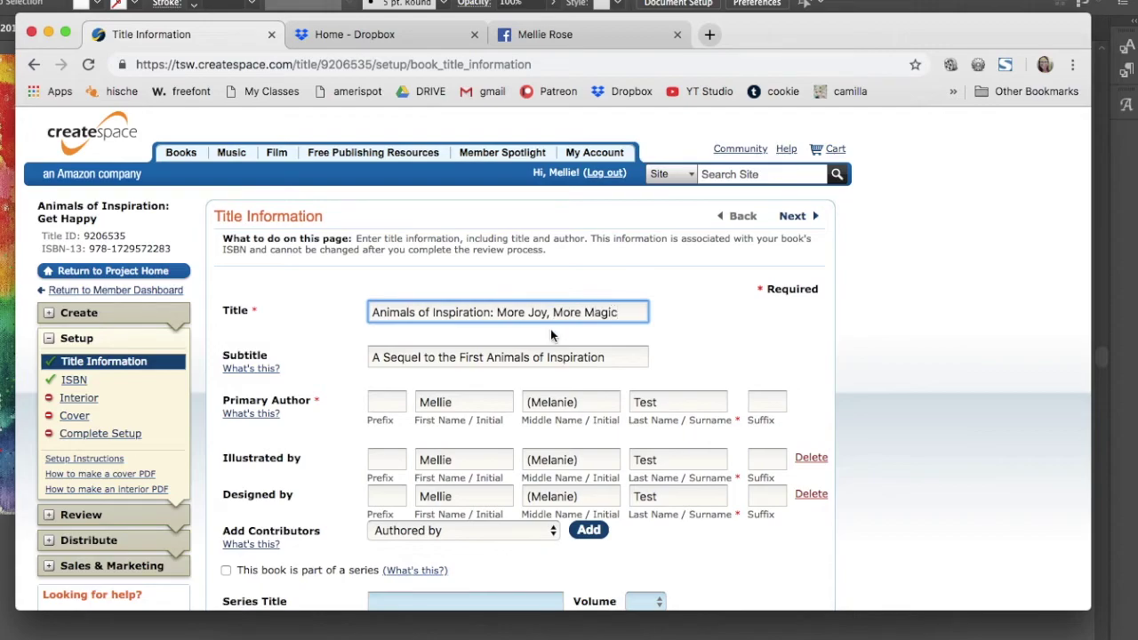
left_click(378, 356)
key("super+a")
type("A second")
key("super+a")
type("A coloring book ")
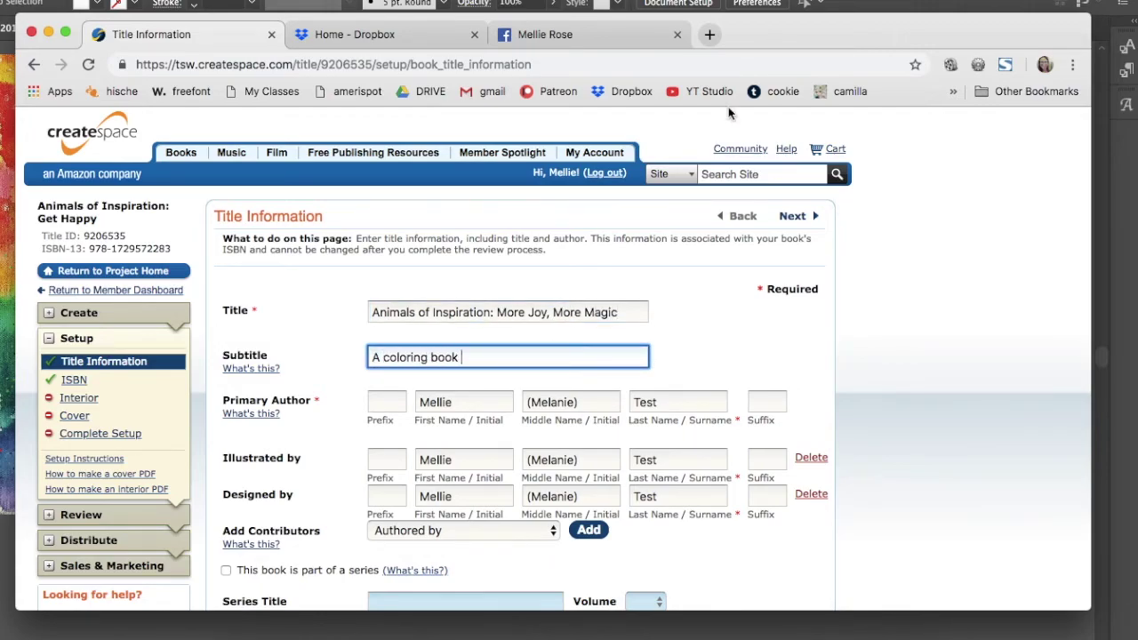
type("to c")
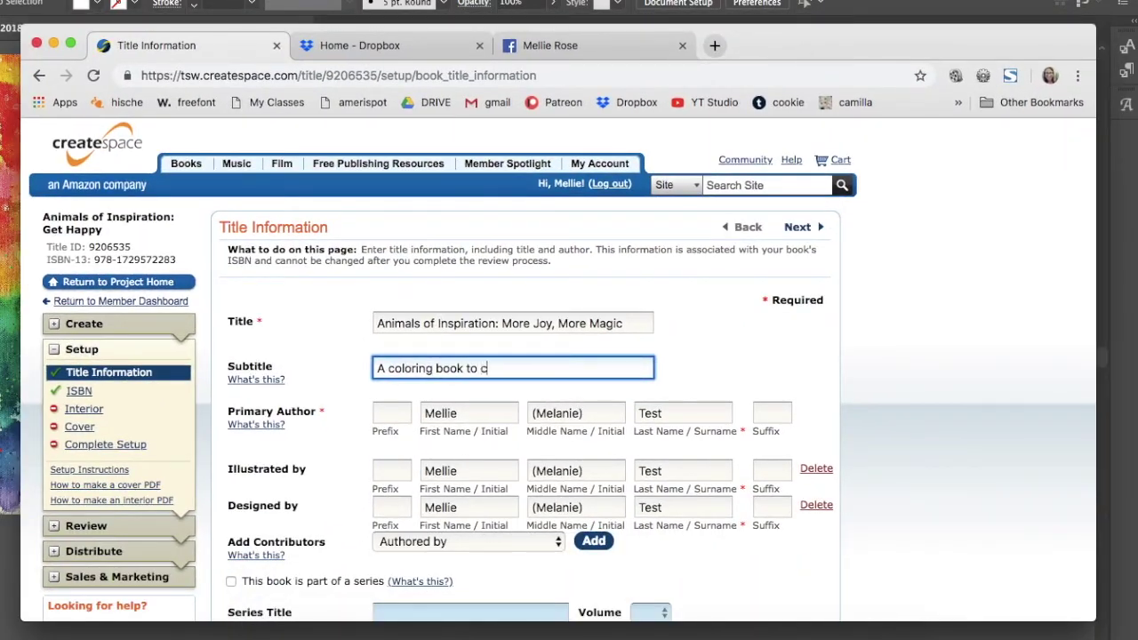
type("onnect kids and adults with joy")
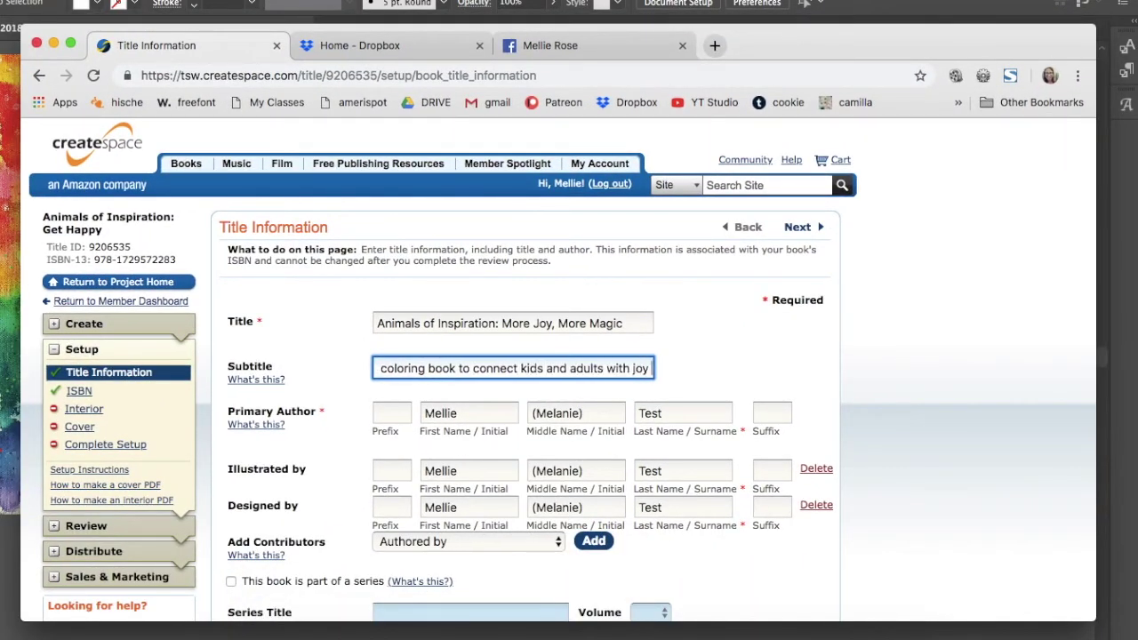
type(" and magic")
left_click(719, 320)
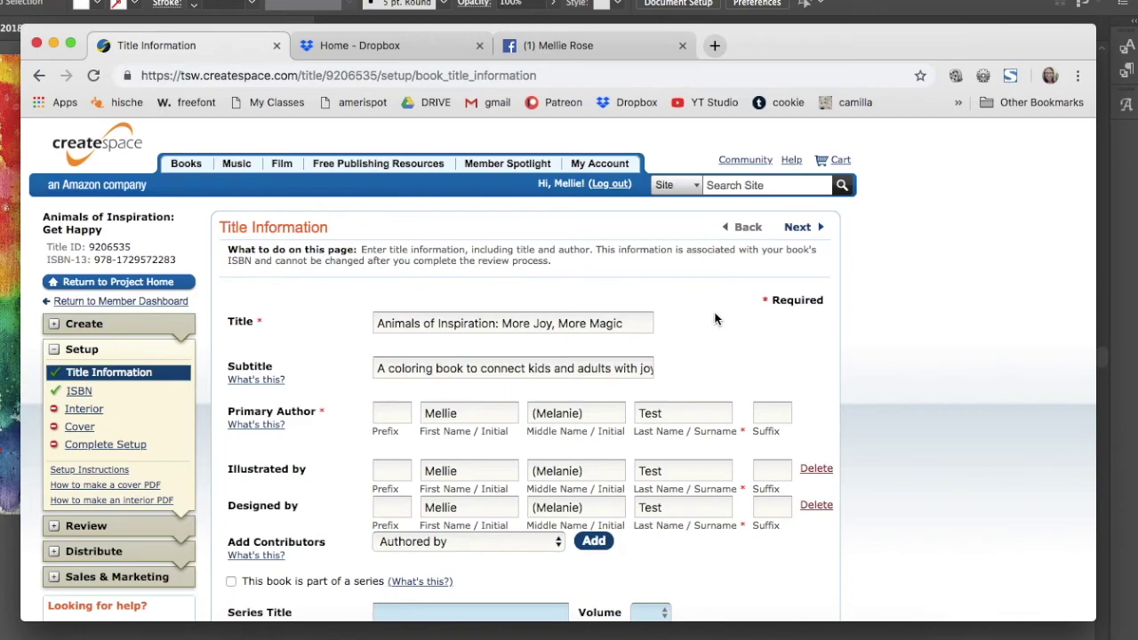
left_click(495, 323)
- Set the publication date to October 25, 2018 and save the title information
scroll(542, 245, "down", 2)
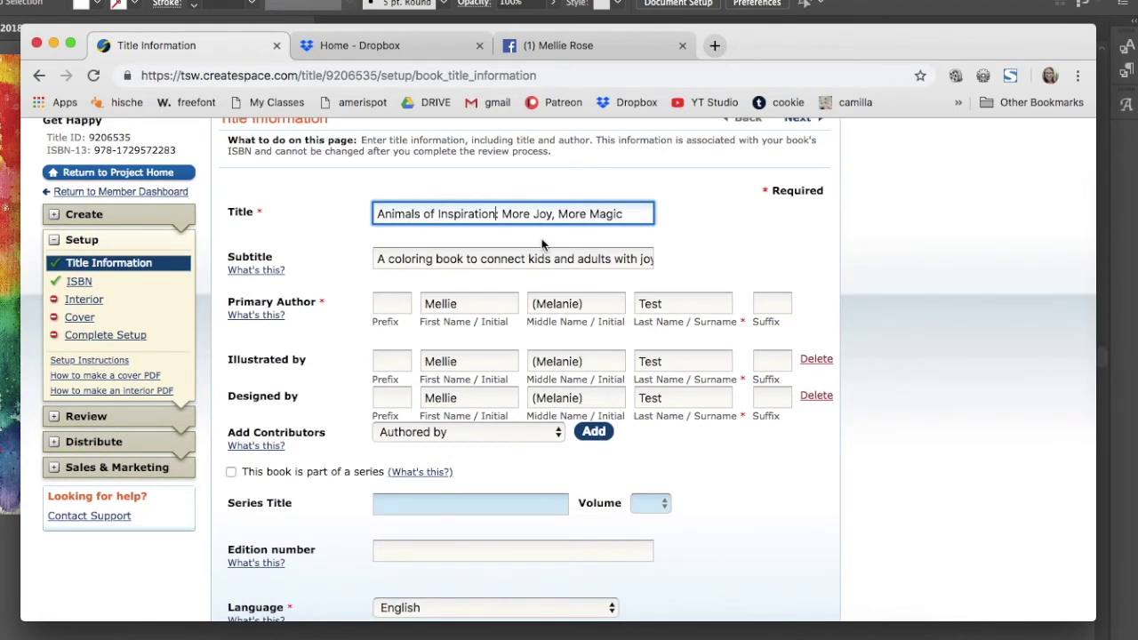
scroll(452, 323, "down", 1)
scroll(491, 504, "down", 1)
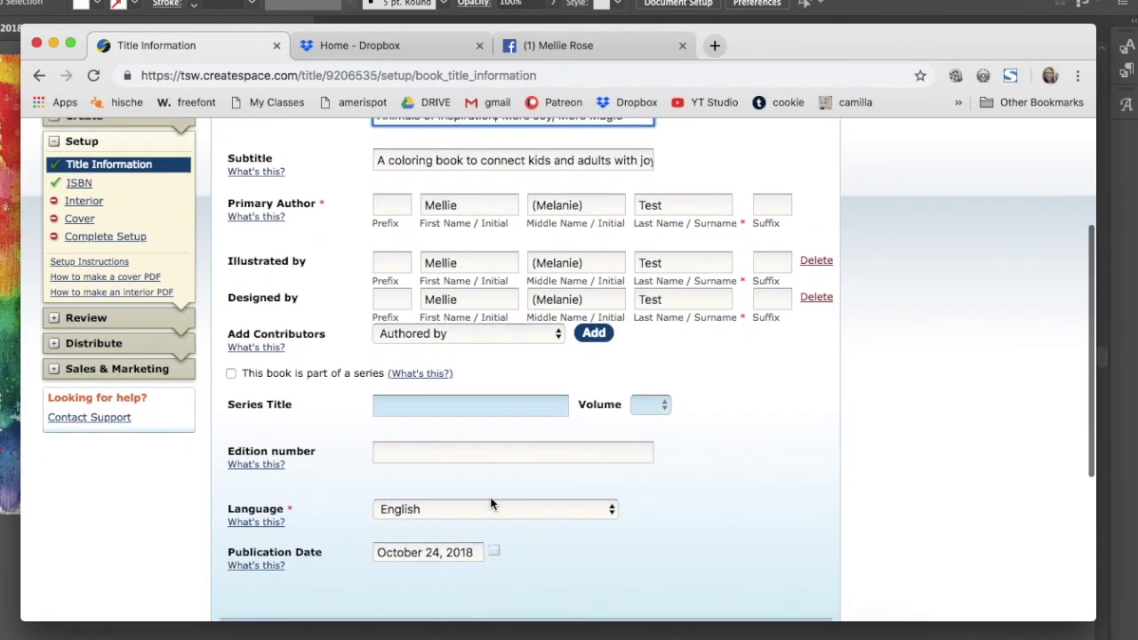
scroll(492, 504, "down", 5)
left_click(427, 302)
left_click(469, 406)
left_click(762, 392)
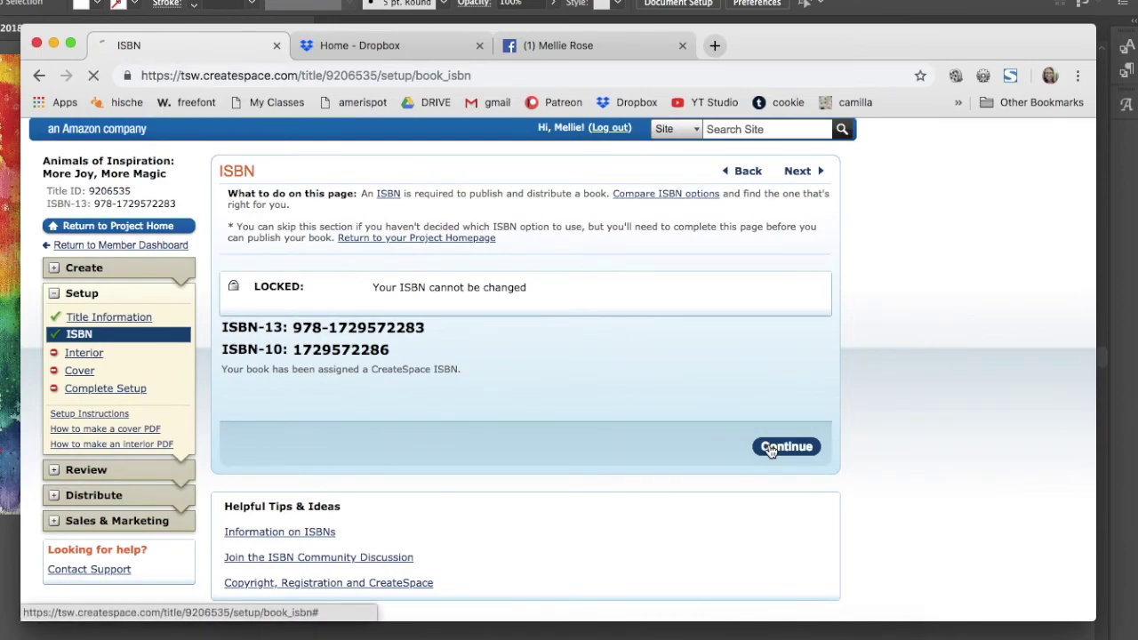
- Upload animalsofinspiration_book2FINAL_90pages.pdf from 0 MY STUFF > Animals of Inspiration 2017 as the interior and save
left_click(770, 449)
scroll(546, 468, "down", 3)
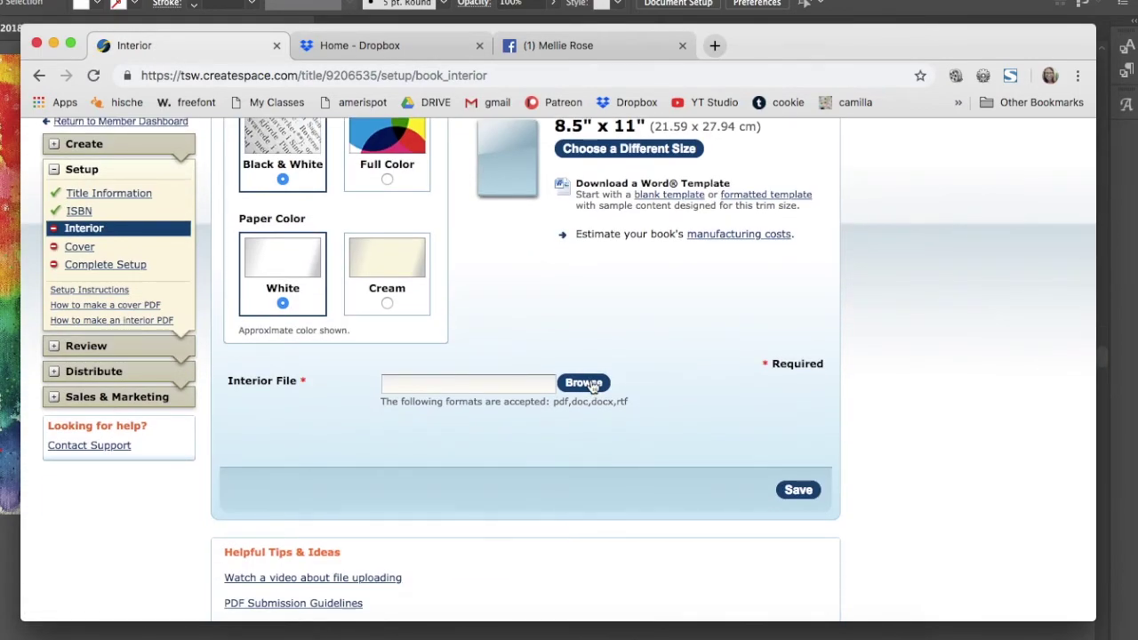
left_click(583, 383)
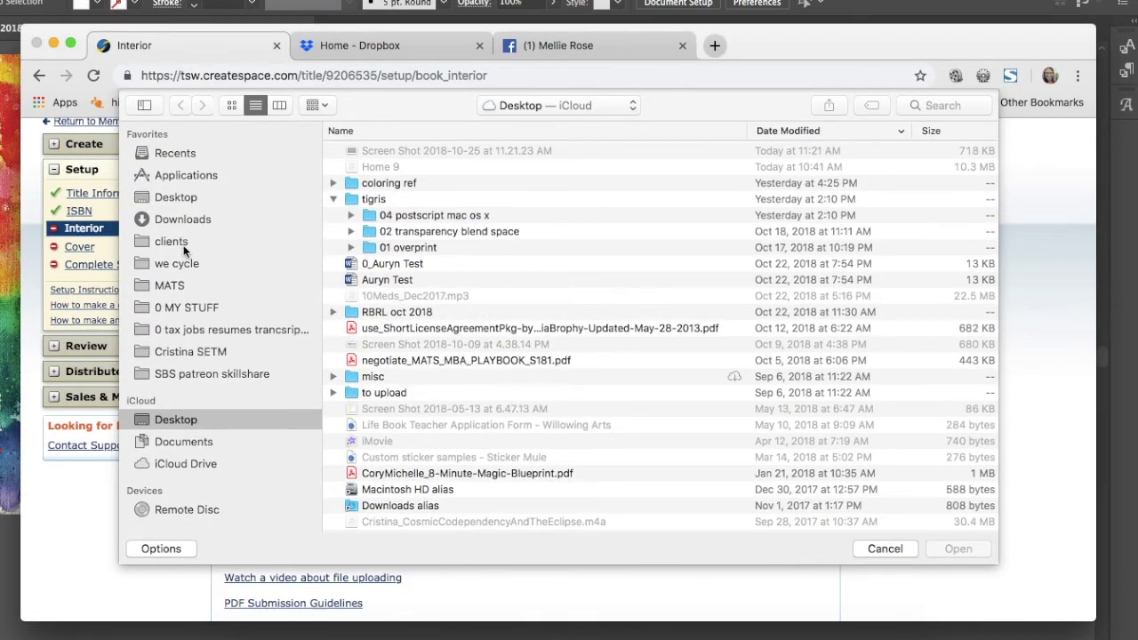
left_click(185, 306)
left_click(334, 151)
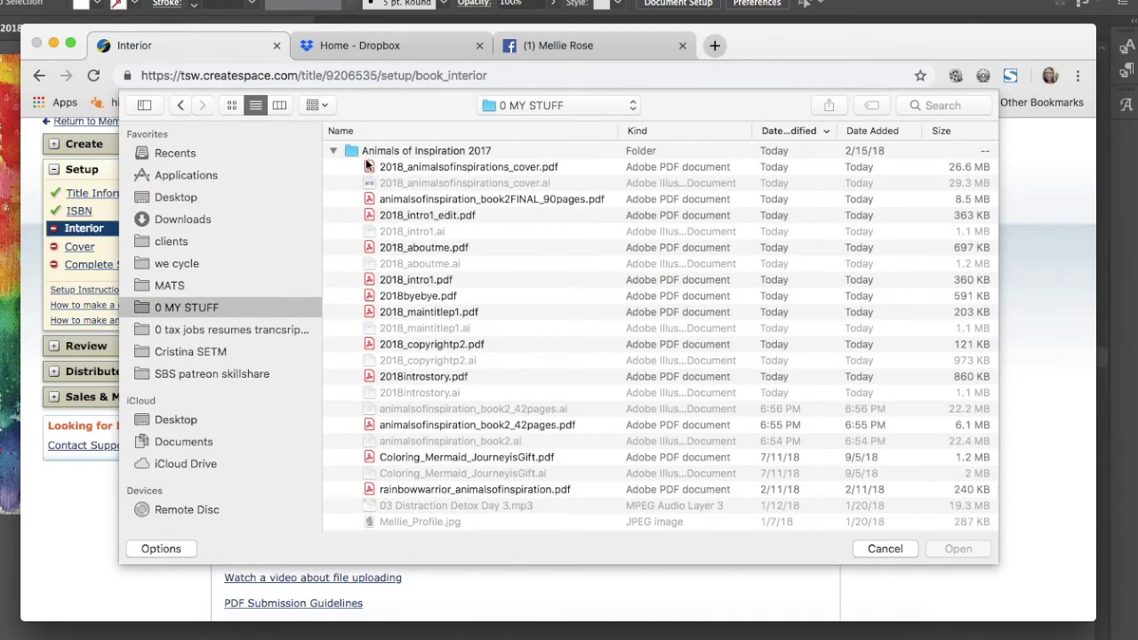
left_click(460, 201)
left_click(958, 549)
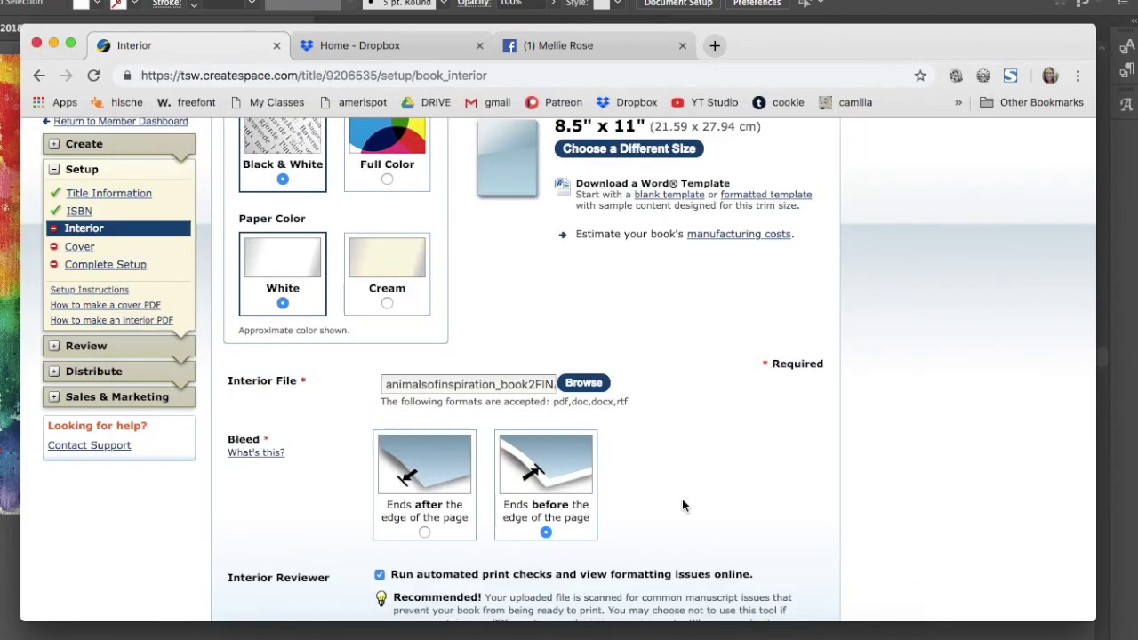
scroll(682, 505, "down", 5)
left_click(799, 499)
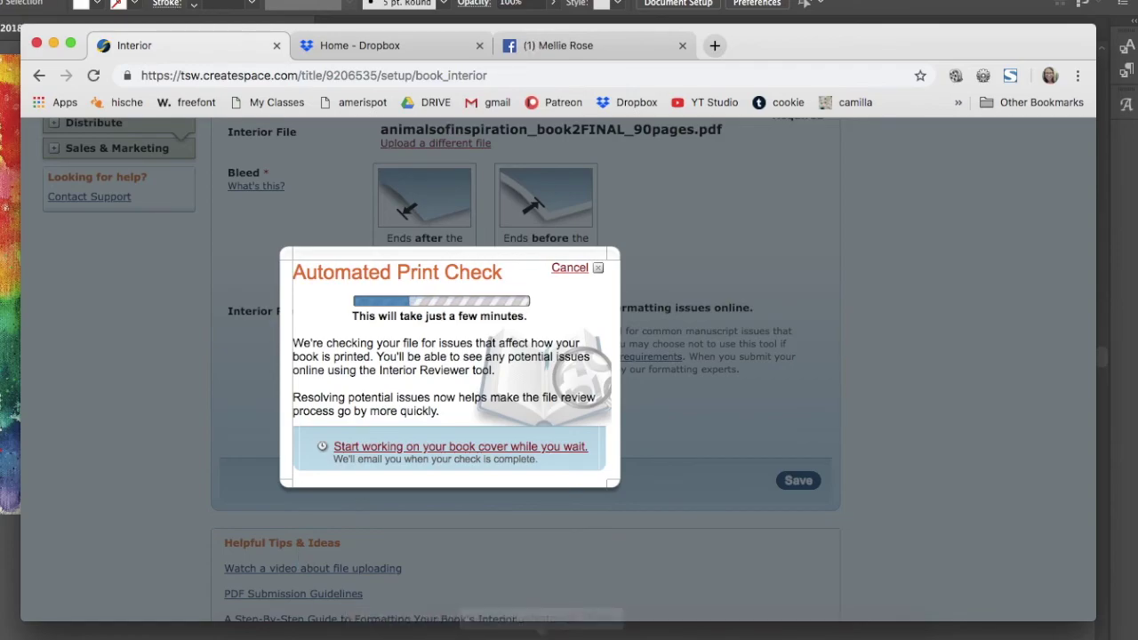
- Check the cover in Acrobat and Illustrator, then return to Chrome's site permission details
left_click(684, 634)
left_click(542, 635)
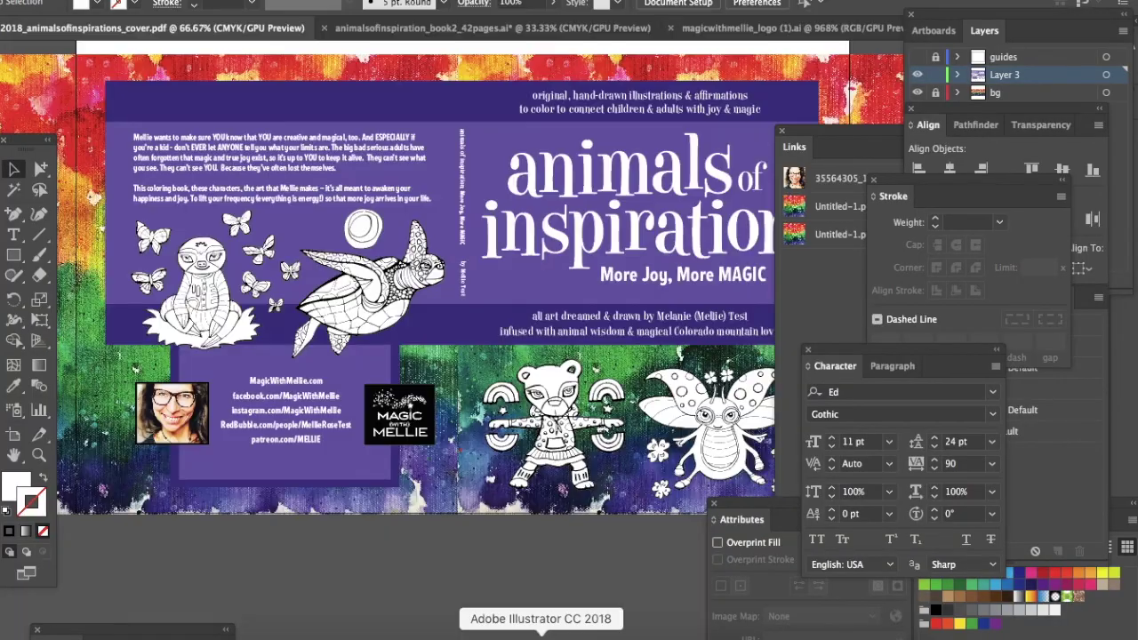
left_click(106, 0)
key("Escape")
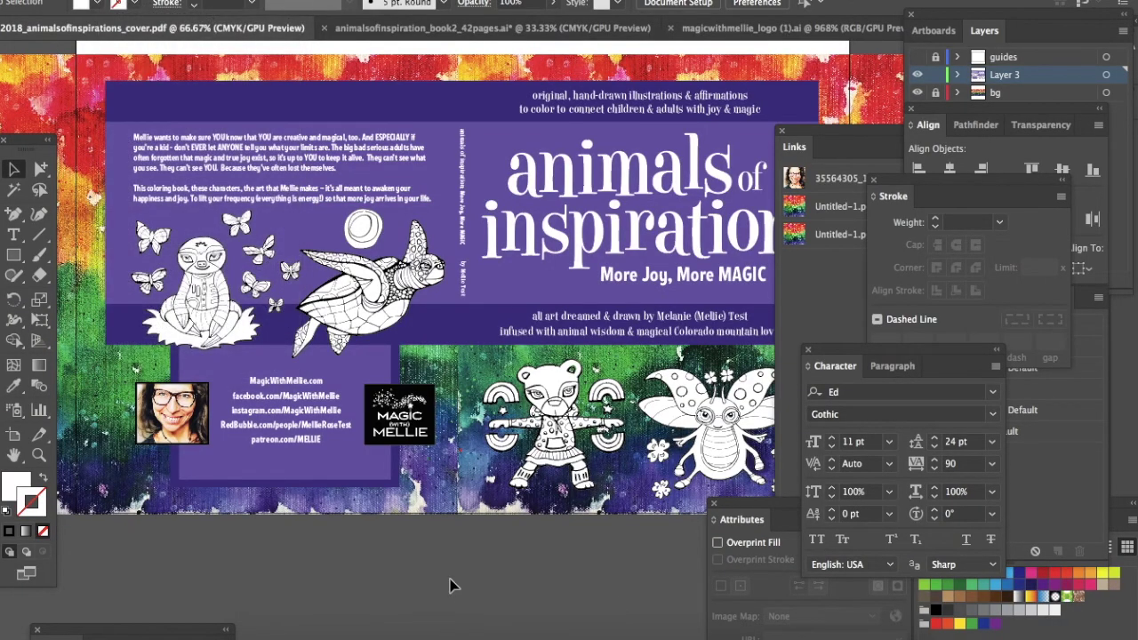
key("super+Tab")
left_click(119, 13)
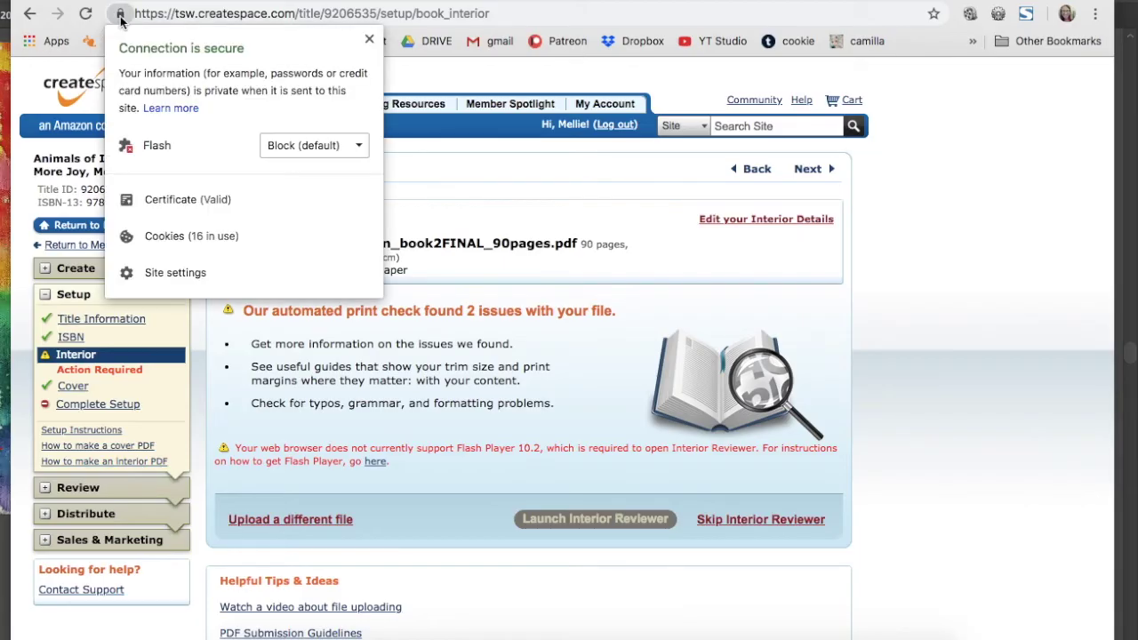
- Set the Flash permission to Allow for the CreateSpace site
left_click(325, 145)
left_click(312, 192)
left_click(589, 560)
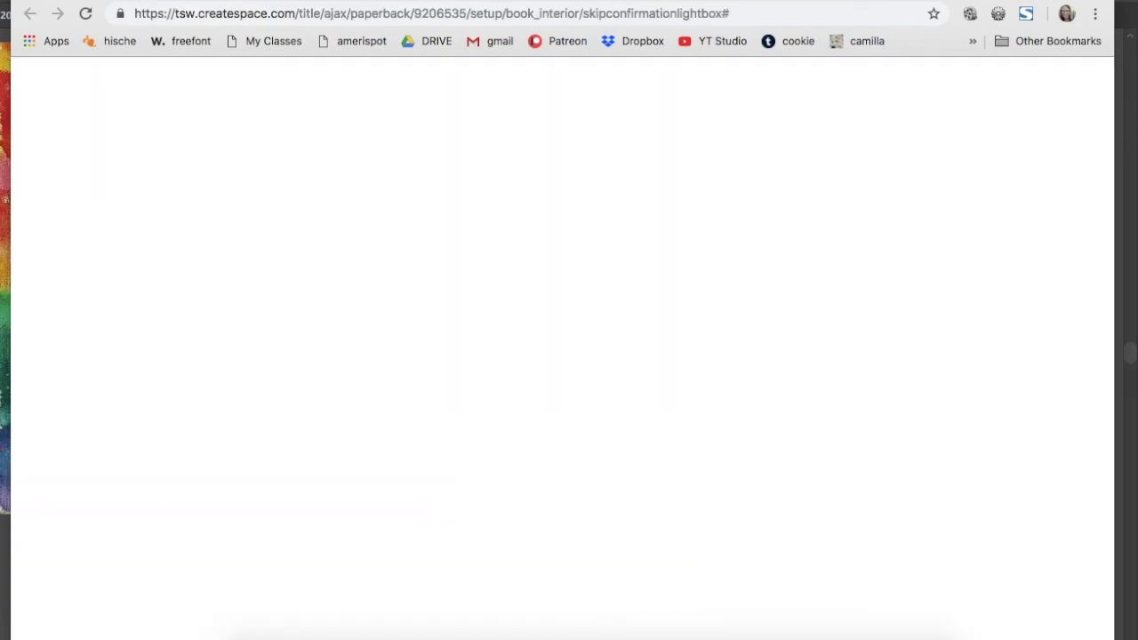
- Return to the CreateSpace Interior page using the Back button's history list
left_click(547, 2)
left_click(280, 2)
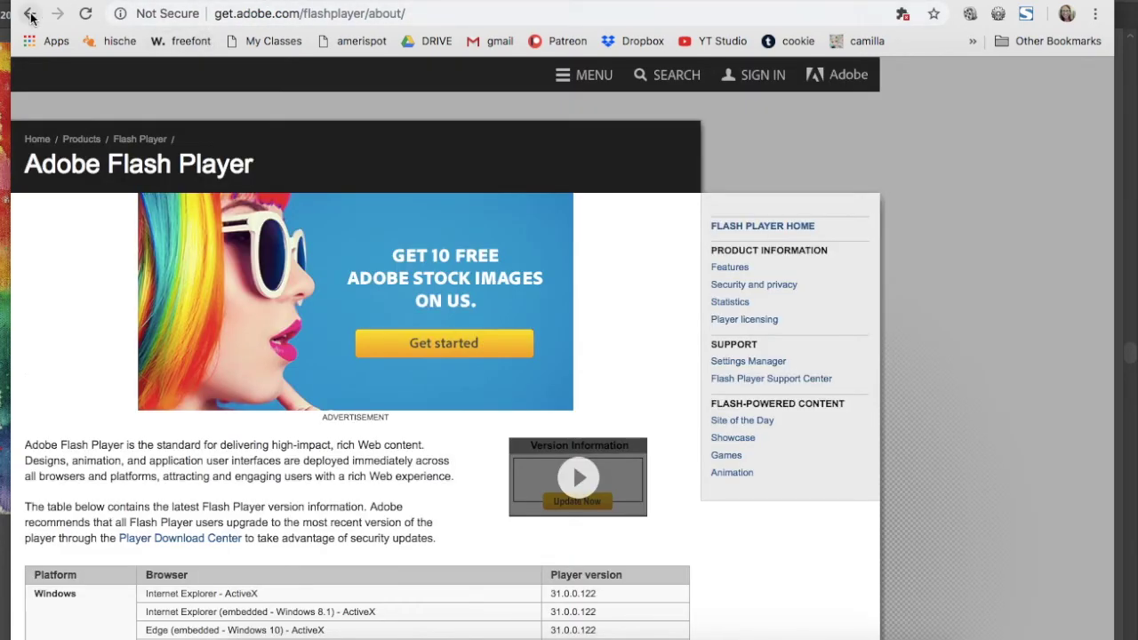
right_click(30, 16)
left_click(54, 56)
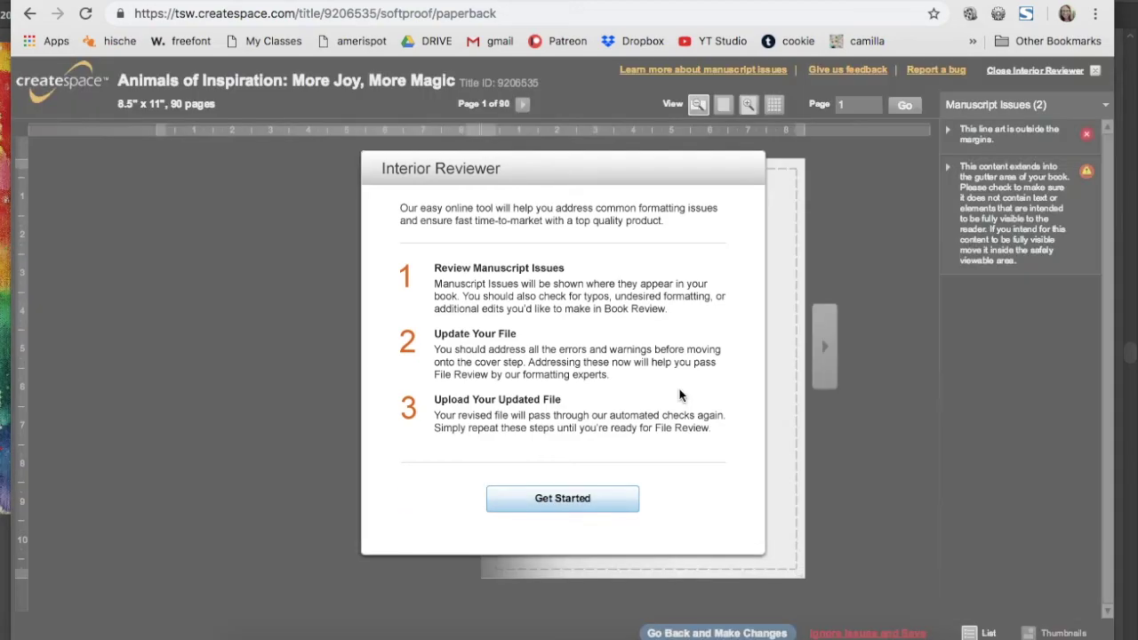
- Launch the Interior Reviewer and flip back and forth through the opening pages
left_click(576, 494)
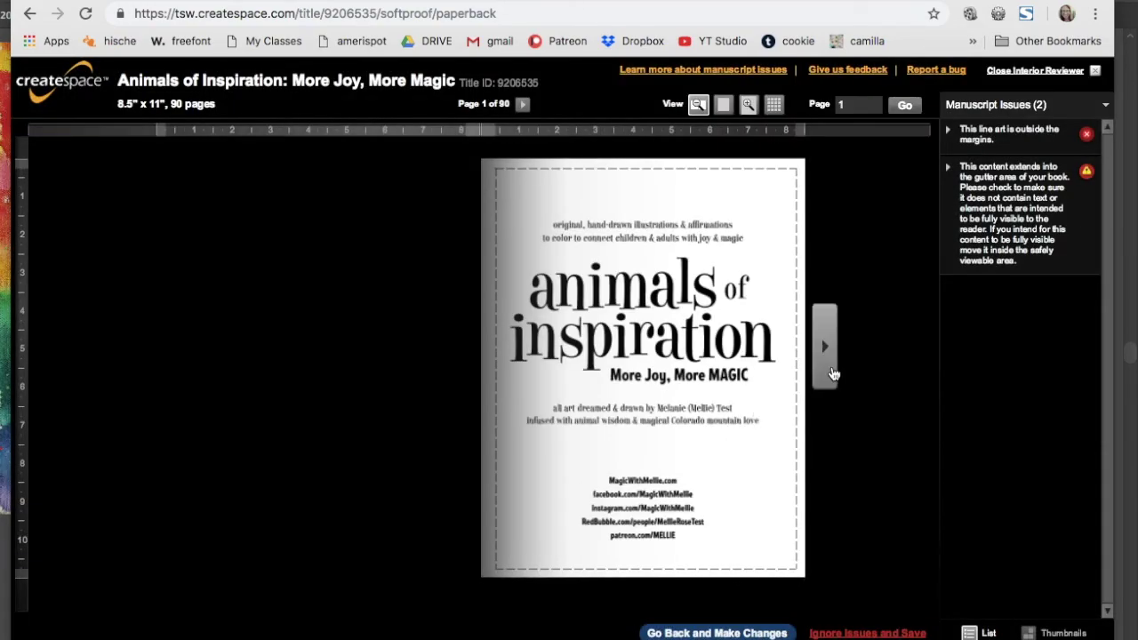
left_click(827, 373)
left_click(827, 373)
left_click(827, 373)
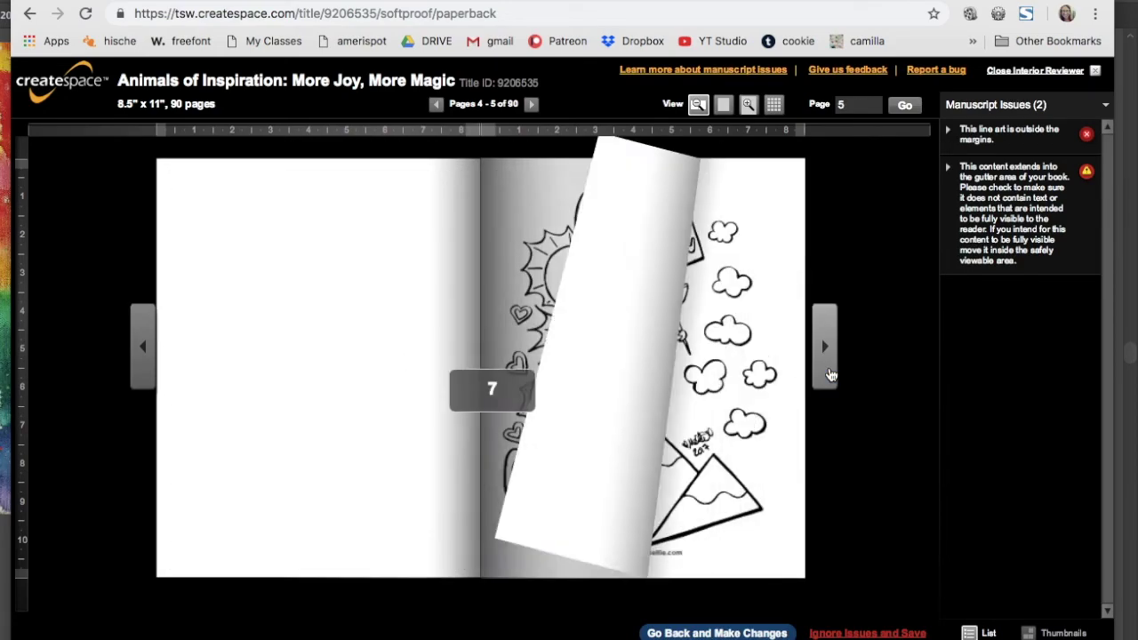
left_click(827, 374)
left_click(827, 373)
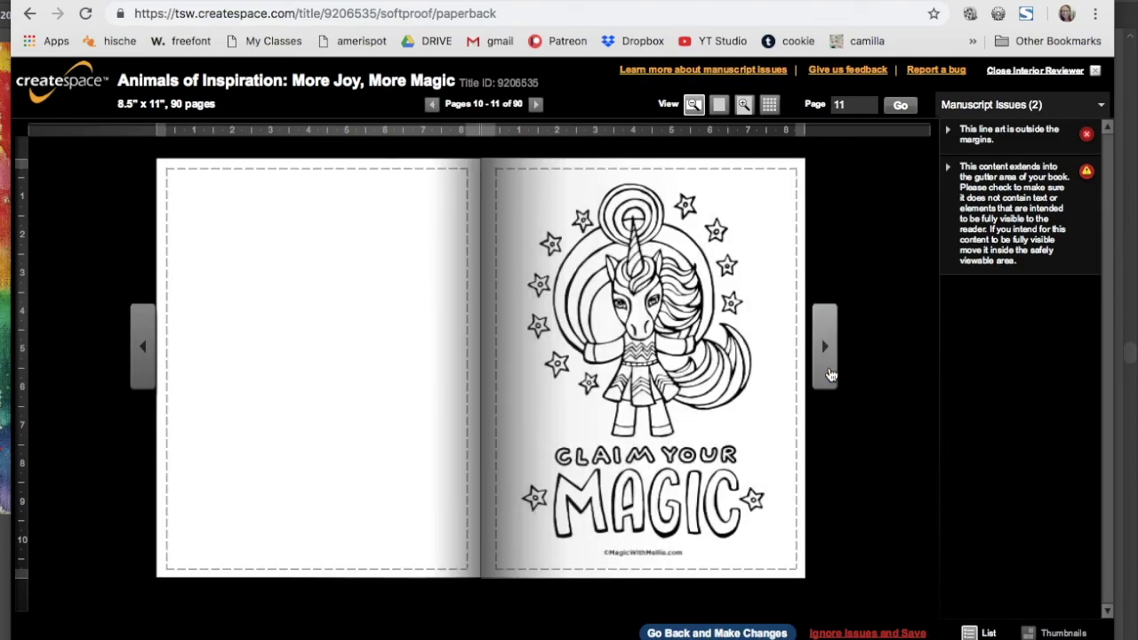
left_click(827, 373)
left_click(825, 347)
left_click(825, 347)
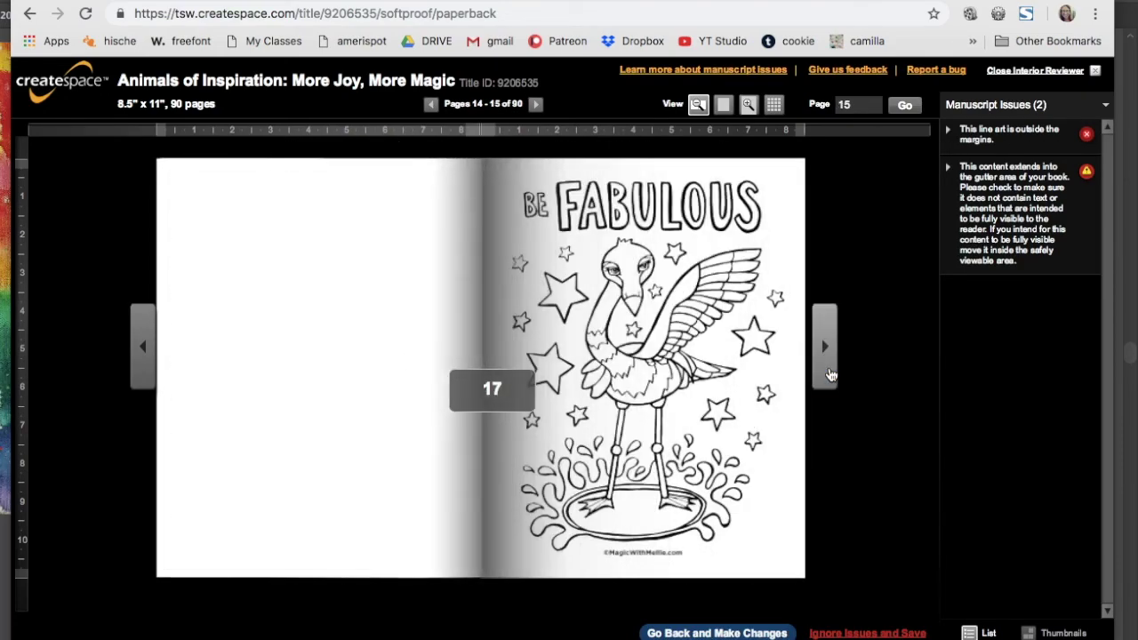
left_click(825, 347)
left_click(148, 367)
left_click(148, 367)
left_click(148, 367)
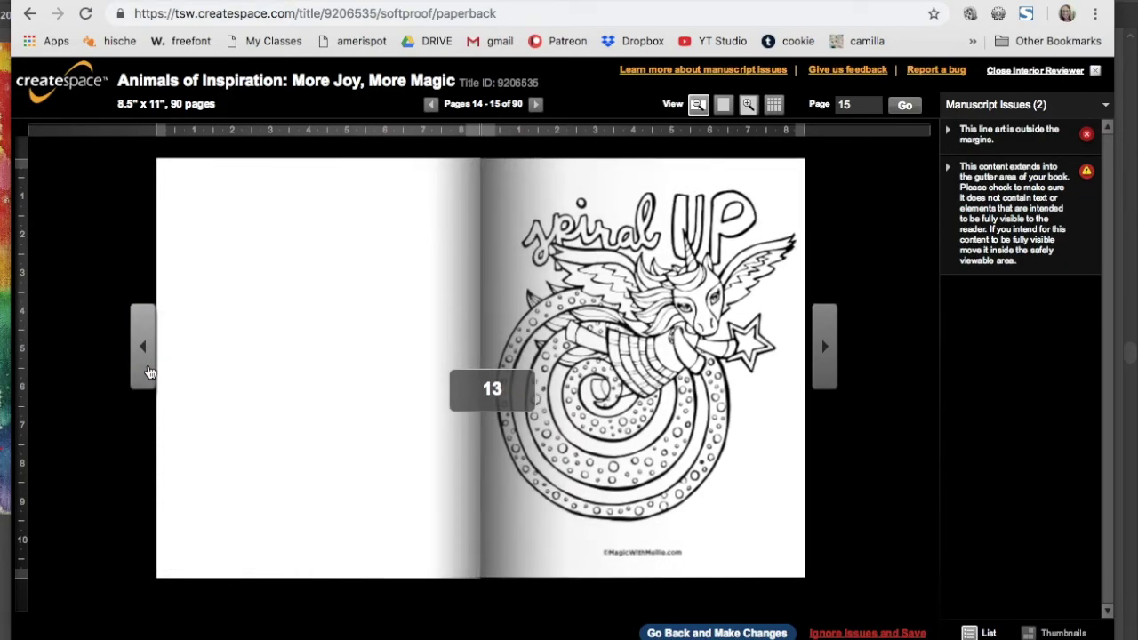
left_click(147, 368)
left_click(148, 369)
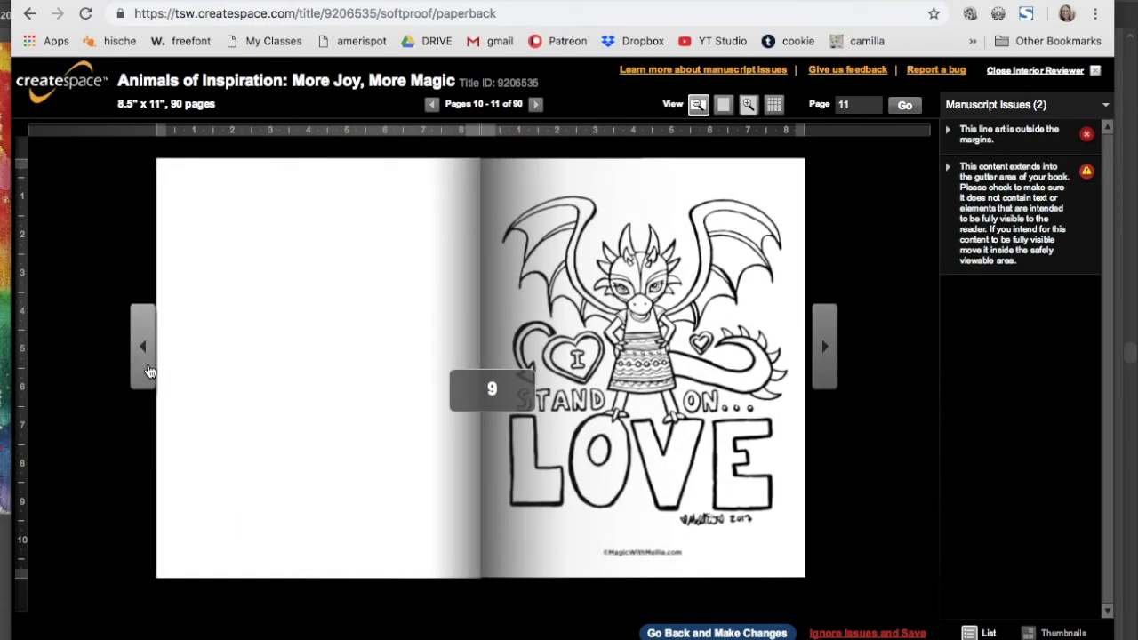
left_click(148, 369)
left_click(148, 369)
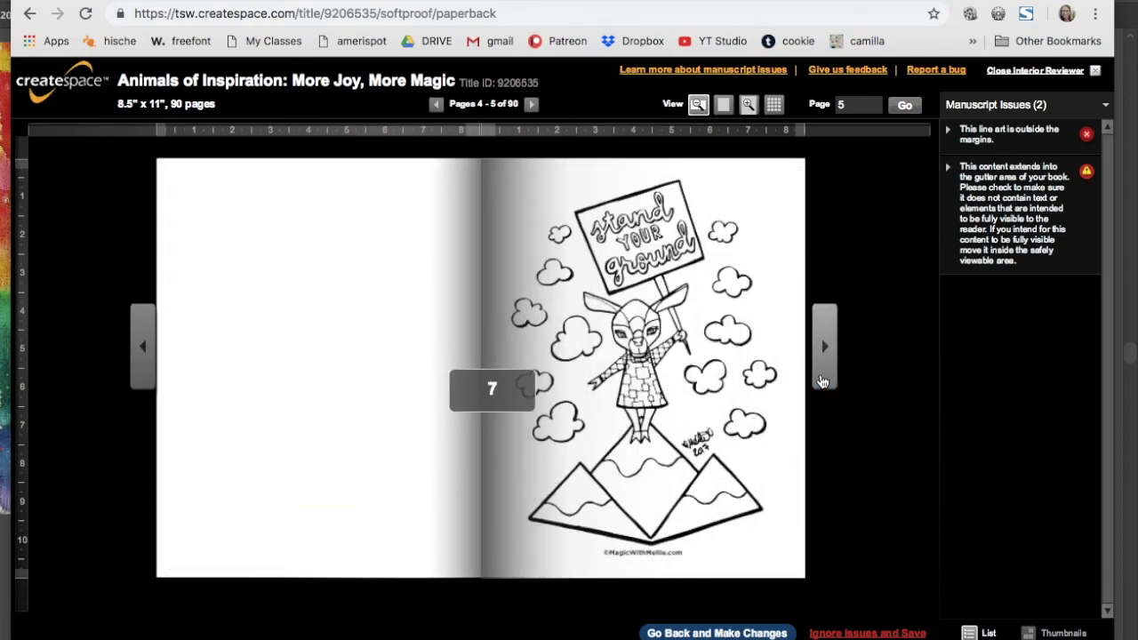
- Page forward to pages 32-33 and inspect the margin issue flagged on page 33
left_click(822, 382)
left_click(822, 382)
left_click(822, 383)
left_click(823, 383)
left_click(822, 382)
left_click(822, 382)
left_click(822, 381)
left_click(822, 381)
left_click(823, 380)
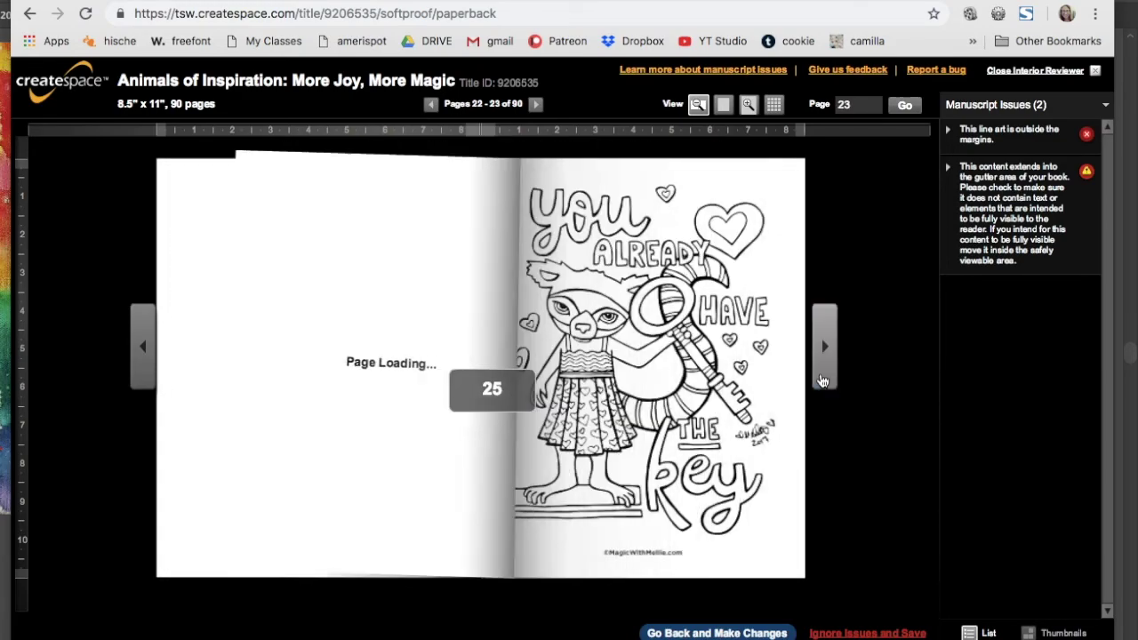
left_click(822, 381)
left_click(822, 381)
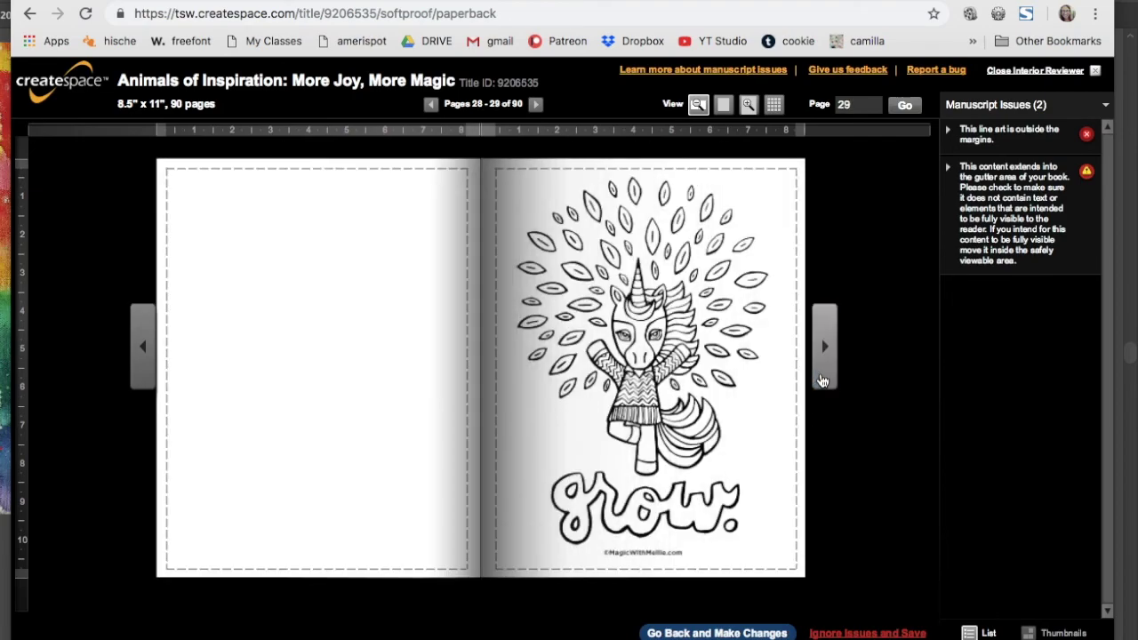
left_click(823, 380)
left_click(823, 380)
left_click(823, 381)
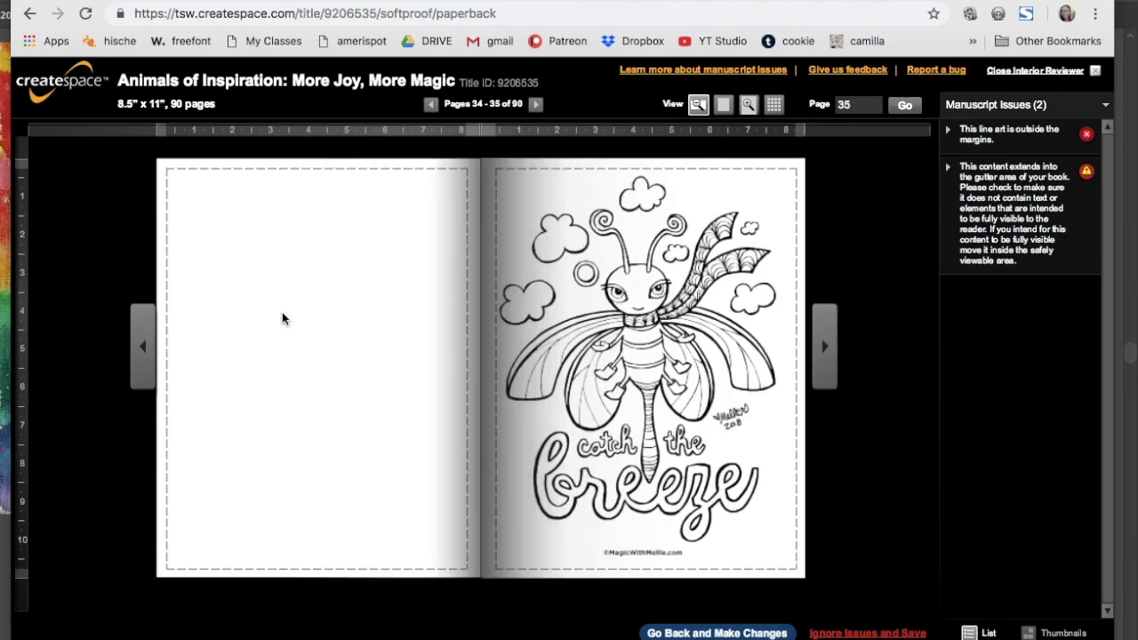
left_click(142, 347)
left_click(779, 461)
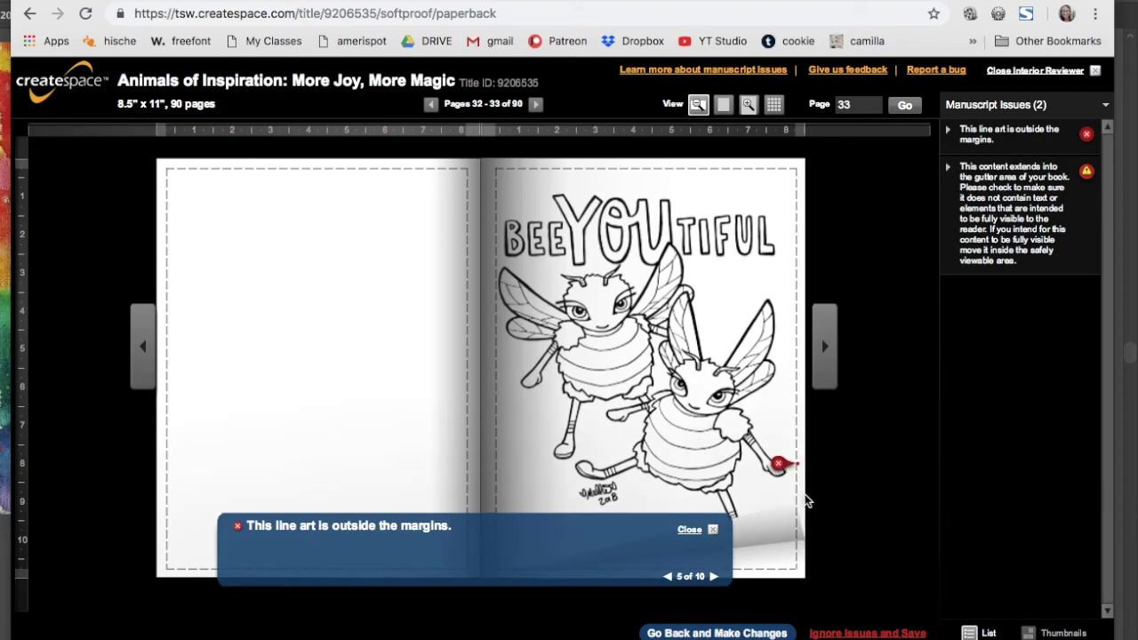
left_click(826, 372)
left_click(826, 372)
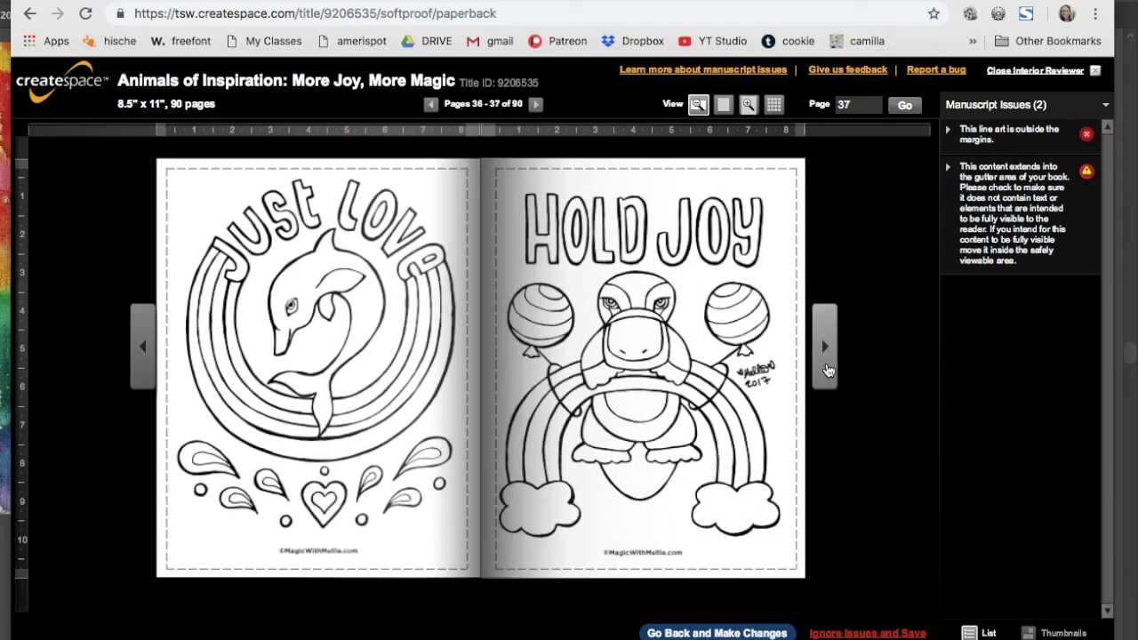
left_click(144, 347)
left_click(825, 383)
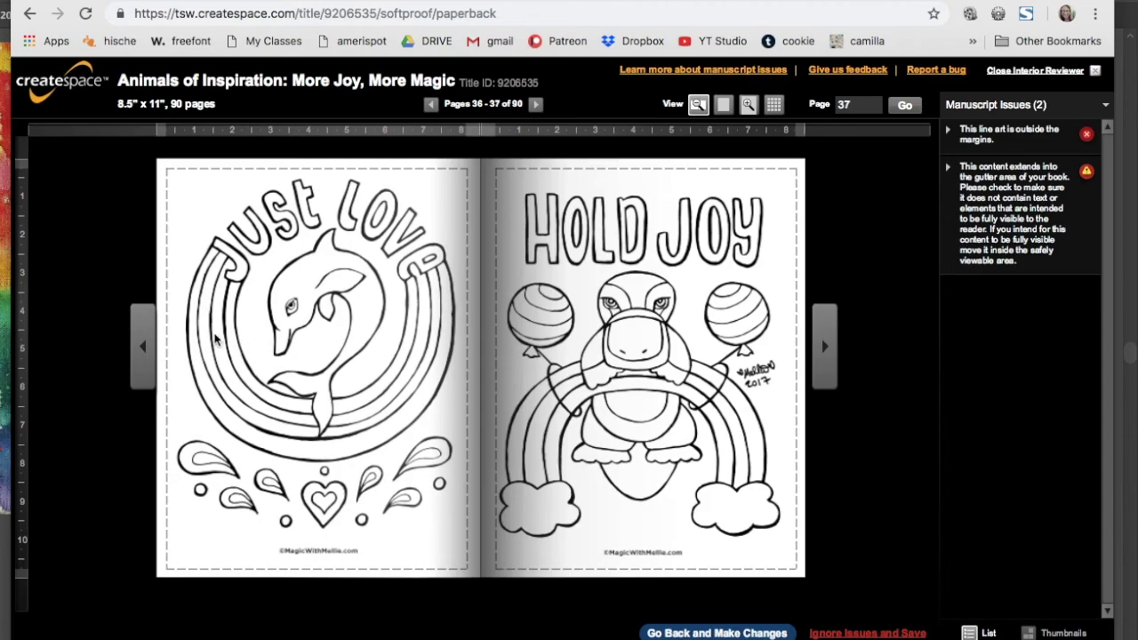
- Page onward through the rest of the proof to the final page 90 of 90
left_click(825, 376)
left_click(825, 376)
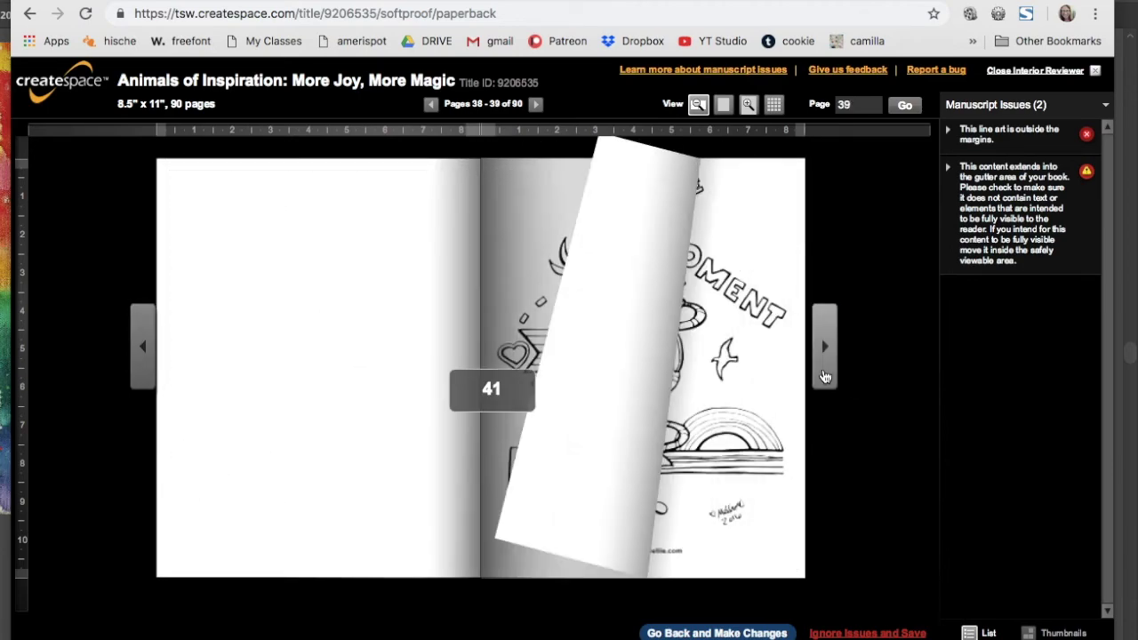
left_click(145, 348)
left_click(145, 349)
left_click(146, 349)
left_click(826, 369)
left_click(826, 369)
left_click(826, 370)
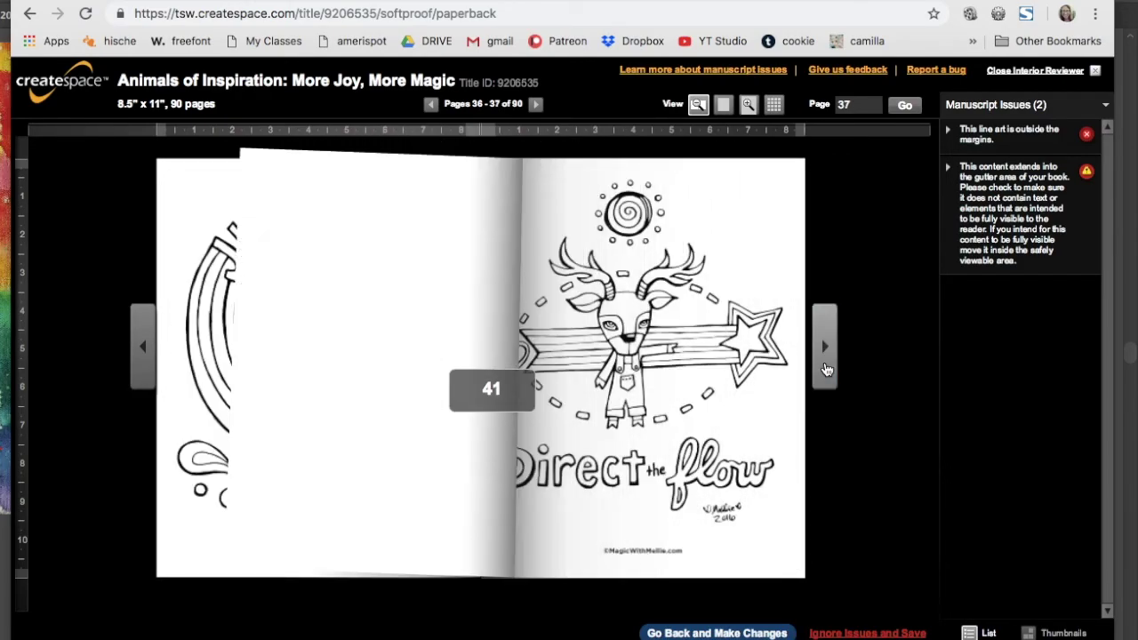
left_click(826, 370)
left_click(826, 370)
left_click(826, 370)
left_click(826, 370)
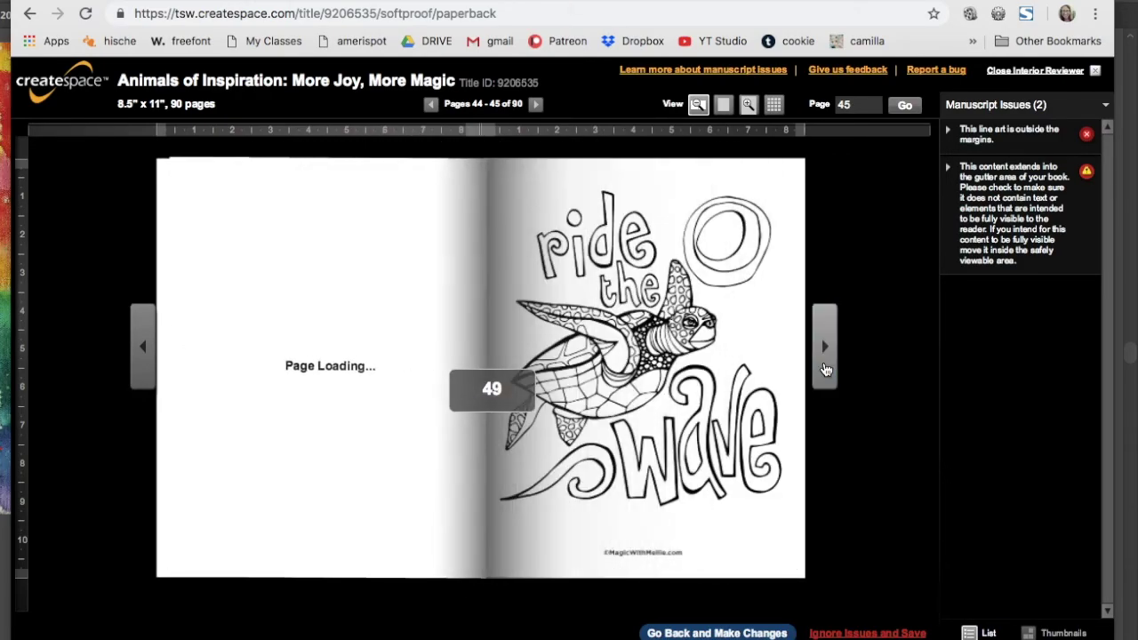
left_click(826, 370)
left_click(826, 370)
left_click(826, 370)
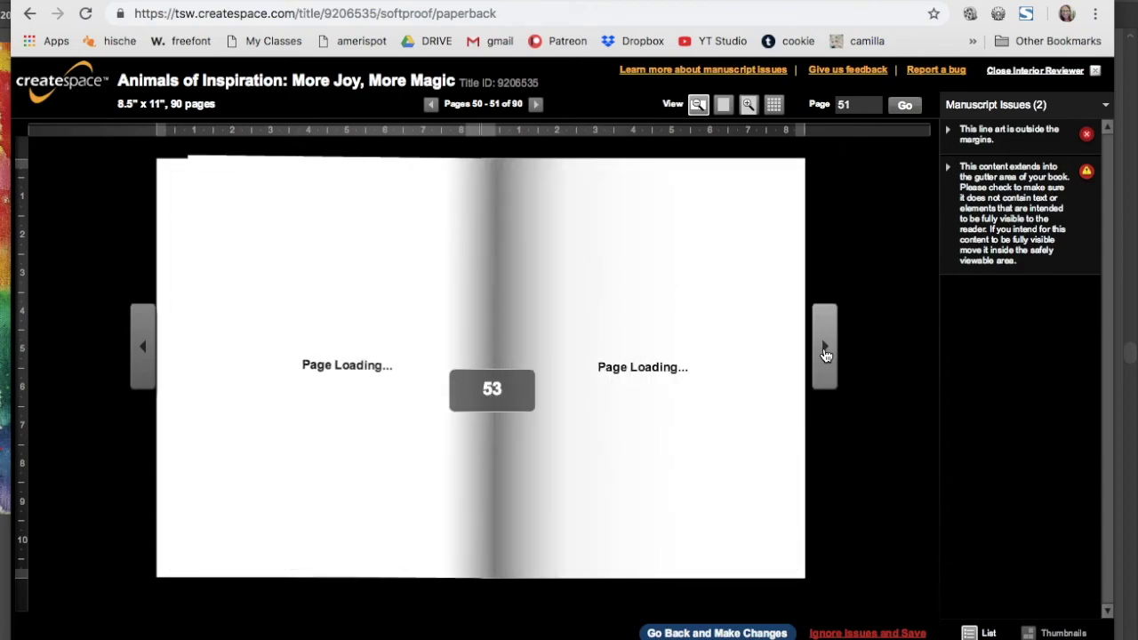
left_click(824, 355)
left_click(826, 355)
left_click(826, 355)
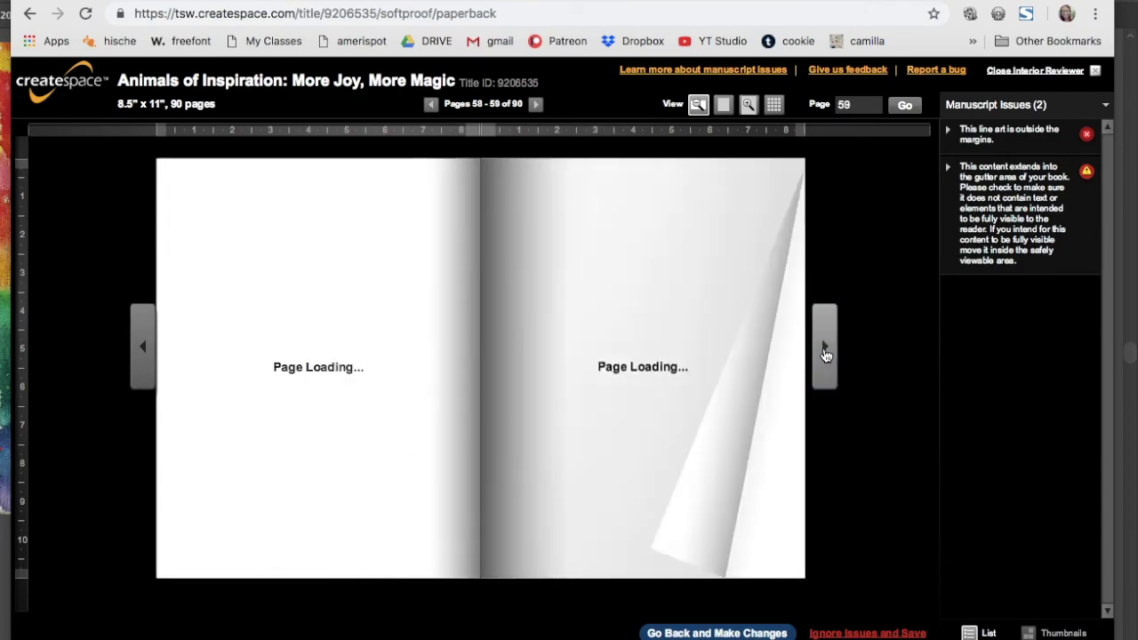
left_click(826, 355)
left_click(826, 355)
left_click(826, 354)
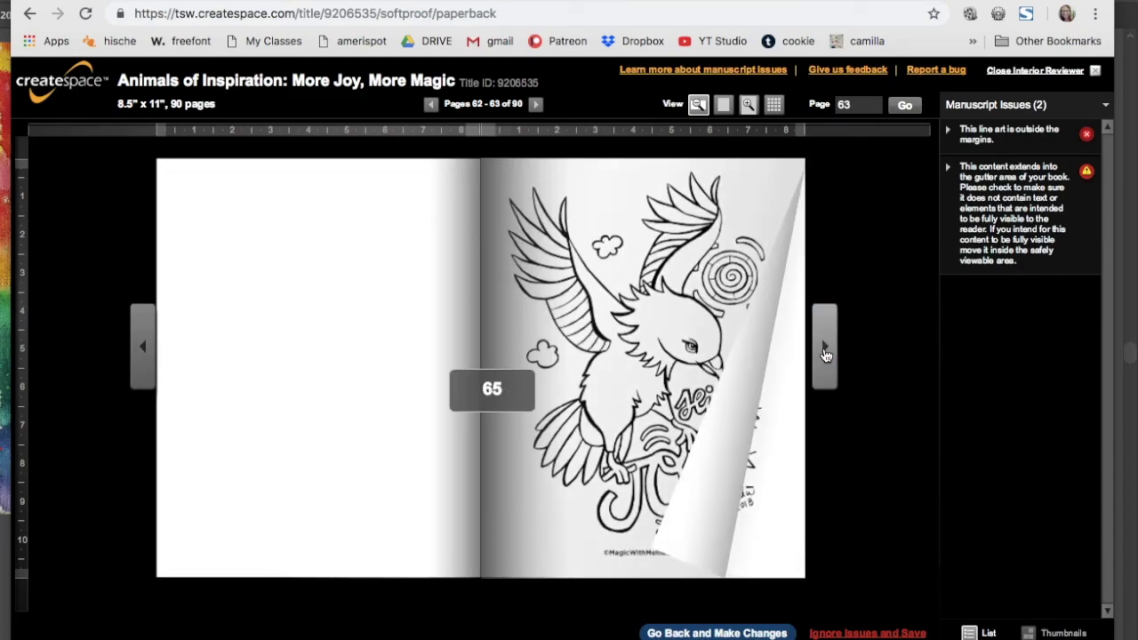
left_click(826, 354)
left_click(826, 355)
left_click(826, 355)
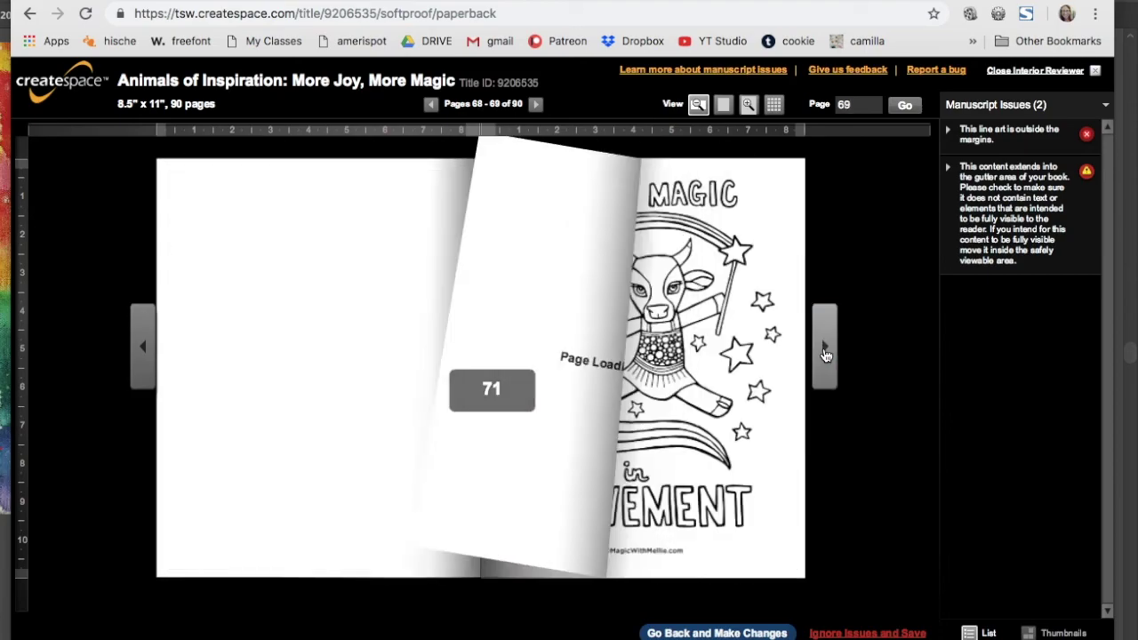
left_click(826, 355)
left_click(826, 355)
left_click(826, 355)
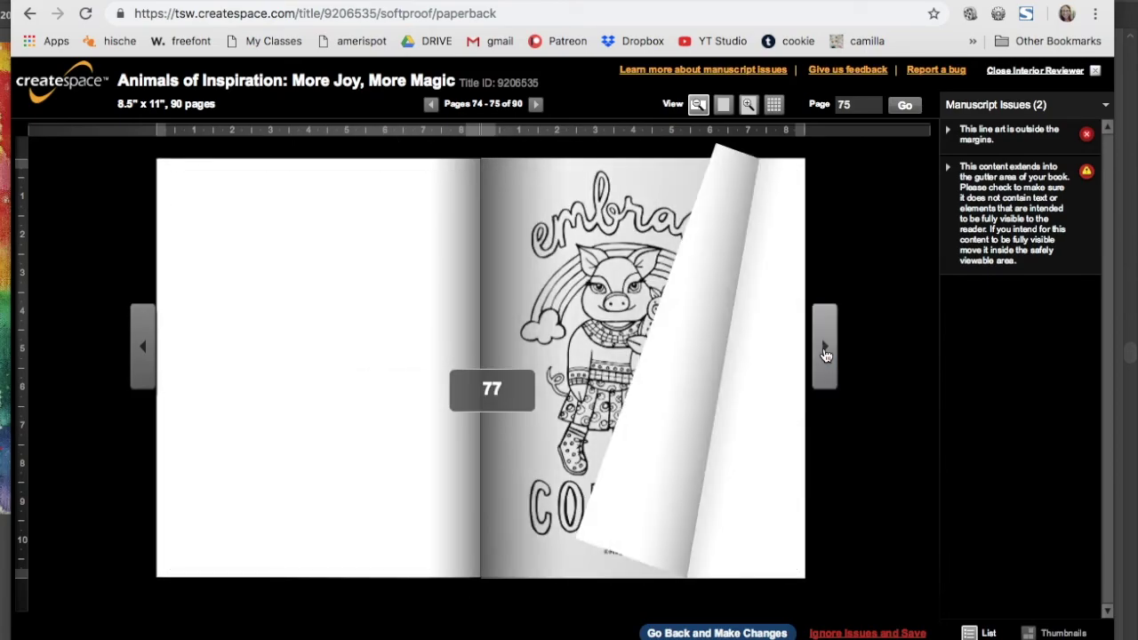
left_click(826, 355)
left_click(826, 355)
left_click(826, 354)
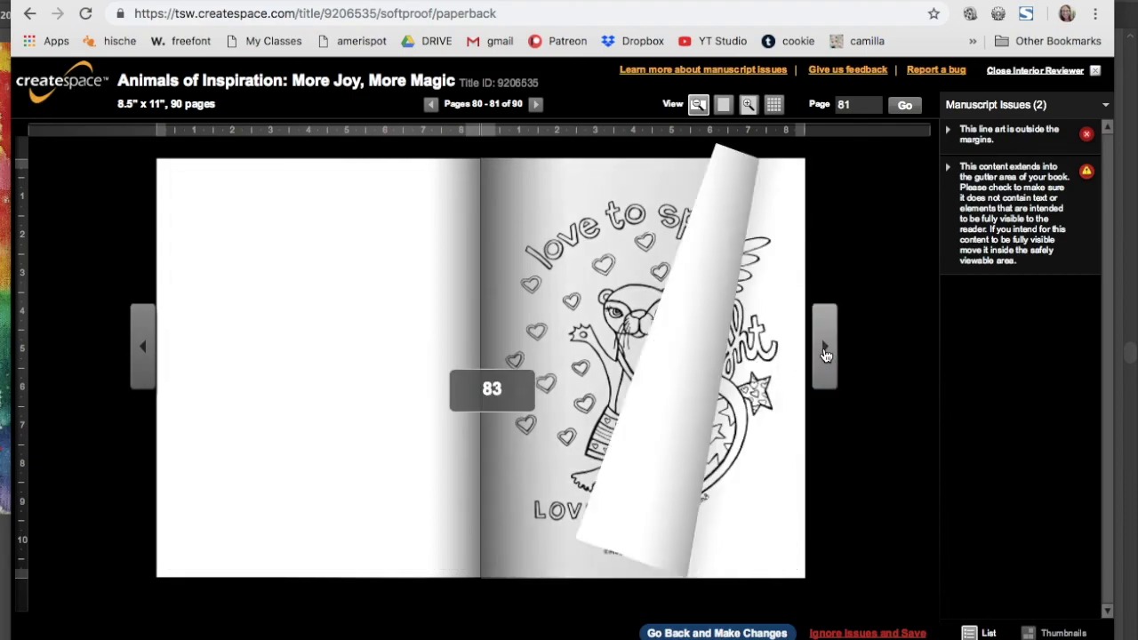
left_click(826, 355)
left_click(826, 355)
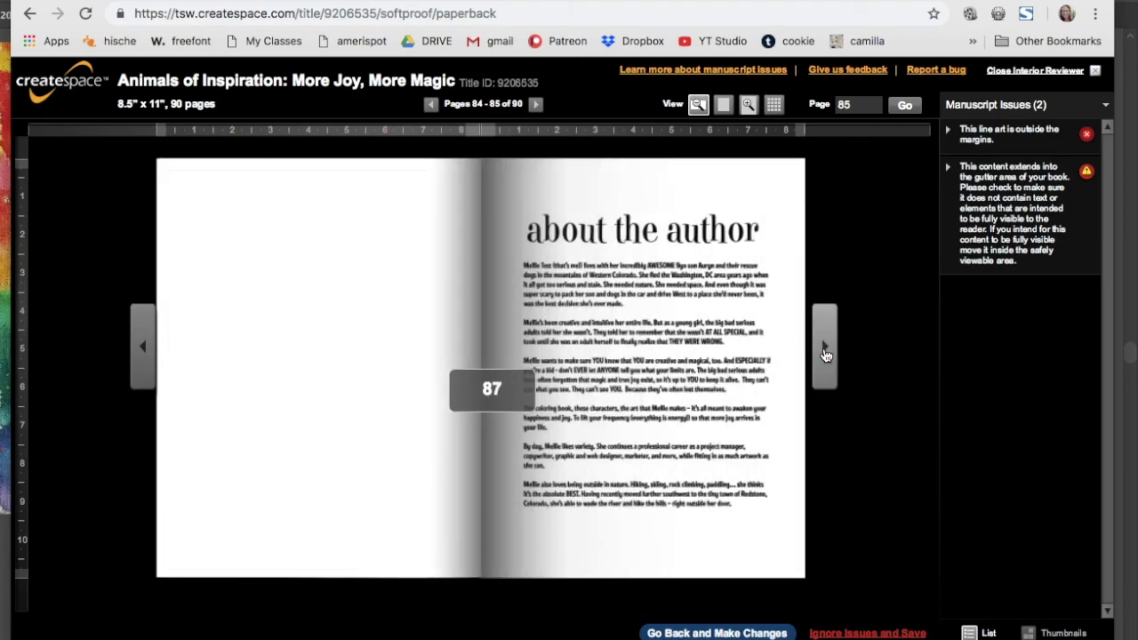
left_click(826, 355)
left_click(826, 355)
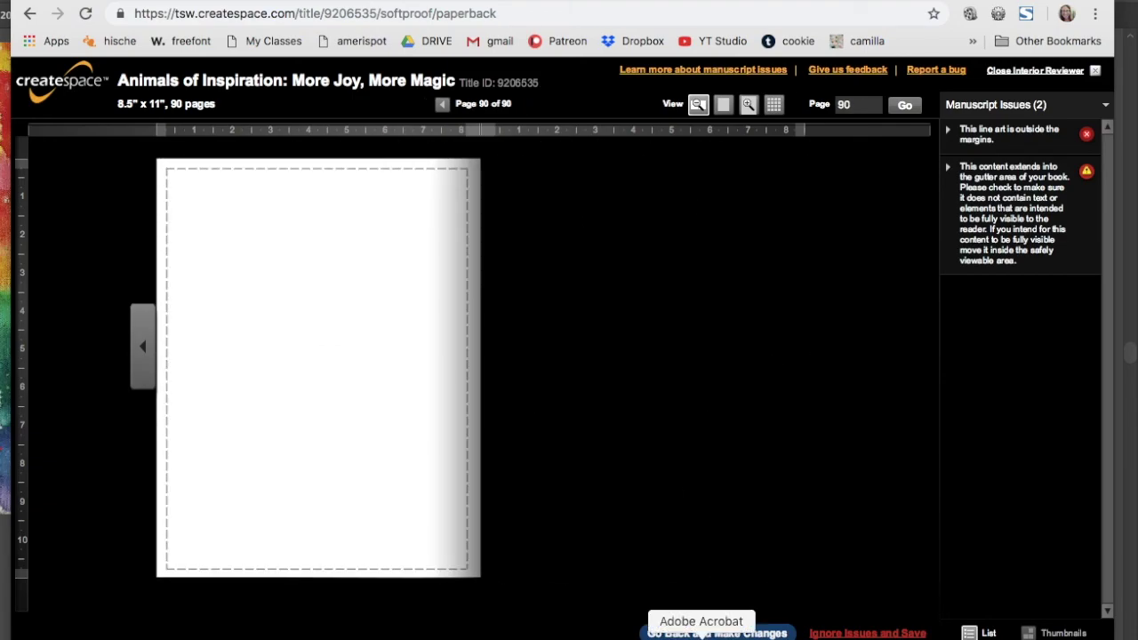
- Open animalsofinspiration_book2FINAL_90pages in Acrobat's Organize Pages view and close the Interior Reviewer
left_click(711, 635)
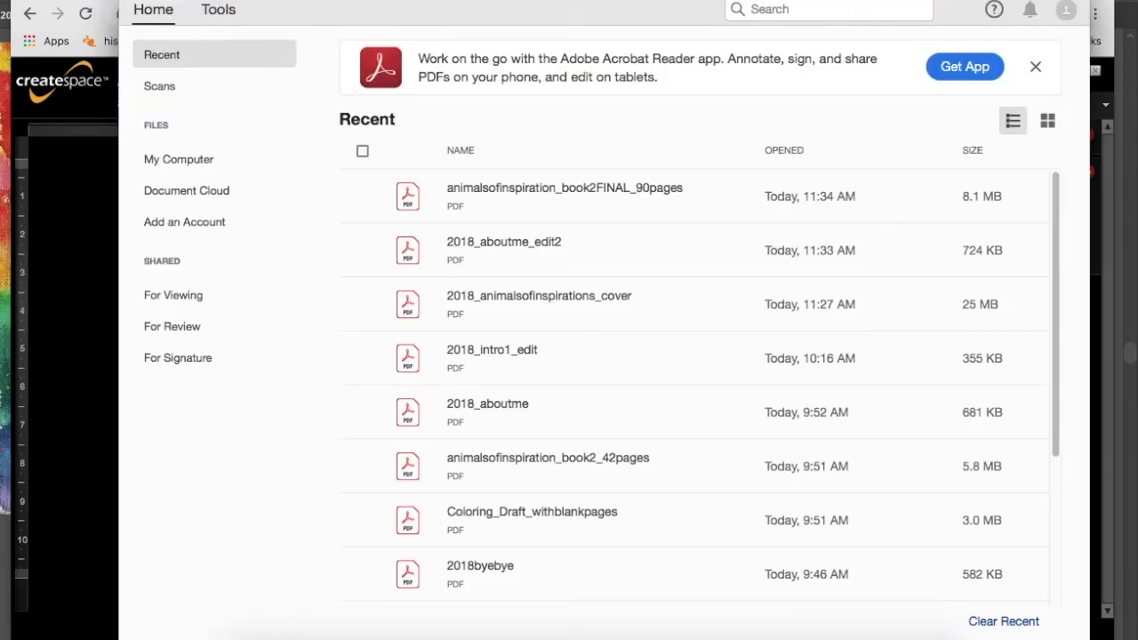
left_click(133, 0)
left_click(558, 205)
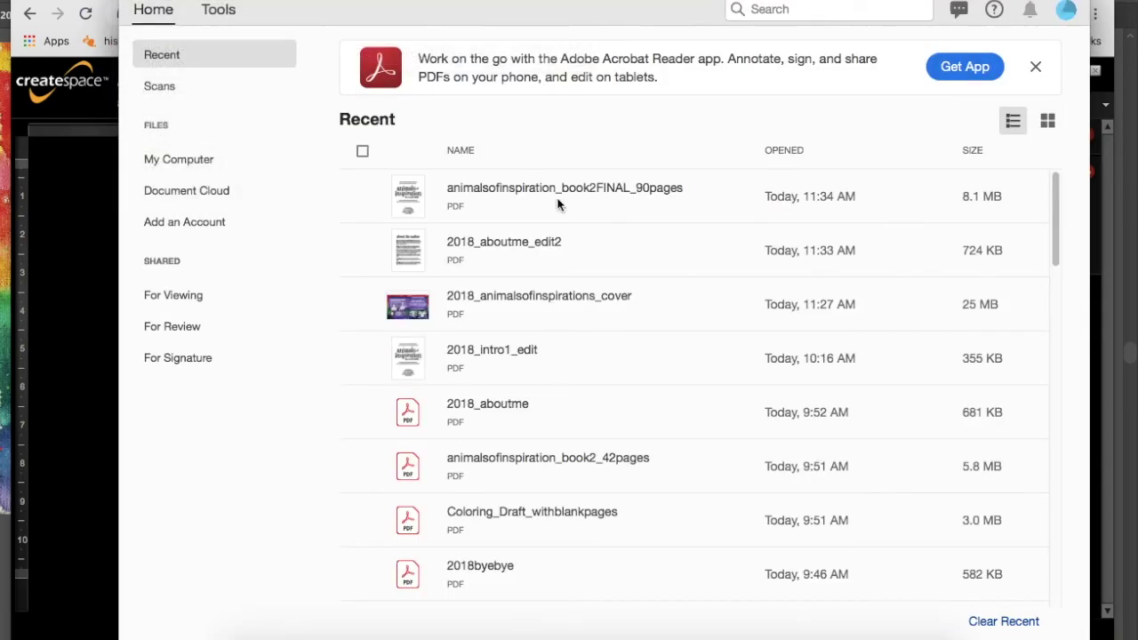
double_click(486, 182)
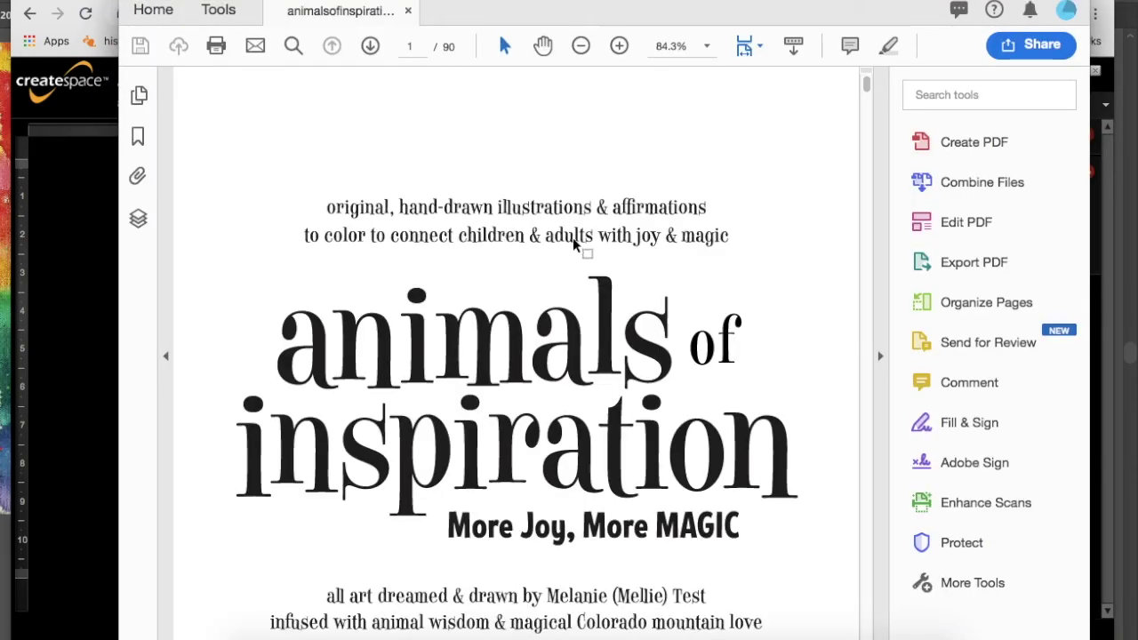
left_click(221, 14)
left_click(556, 189)
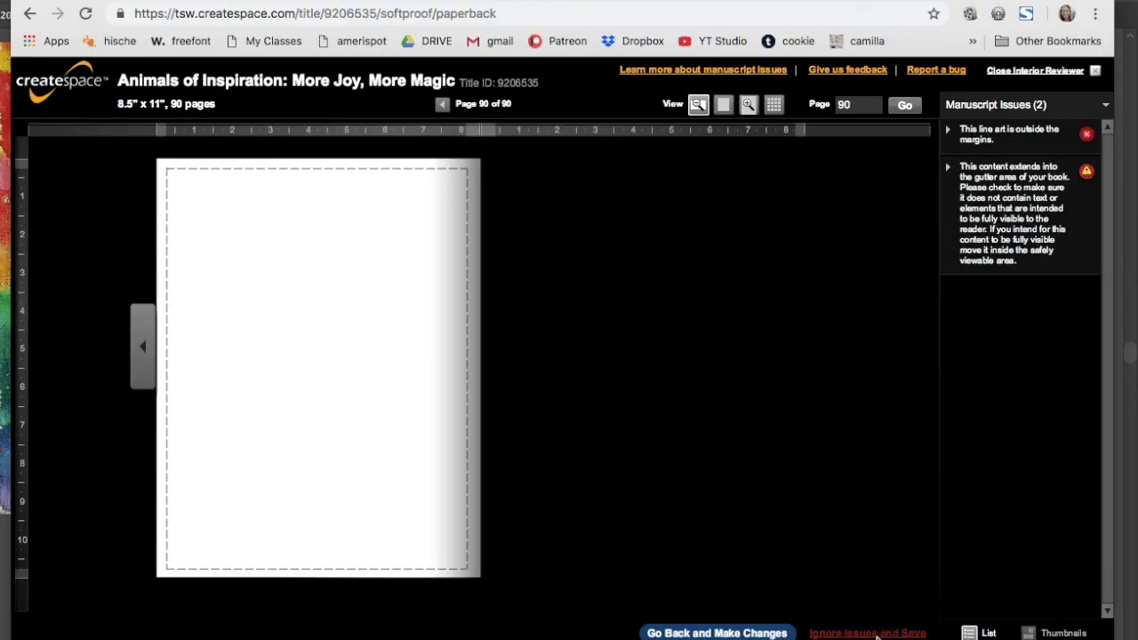
left_click(717, 633)
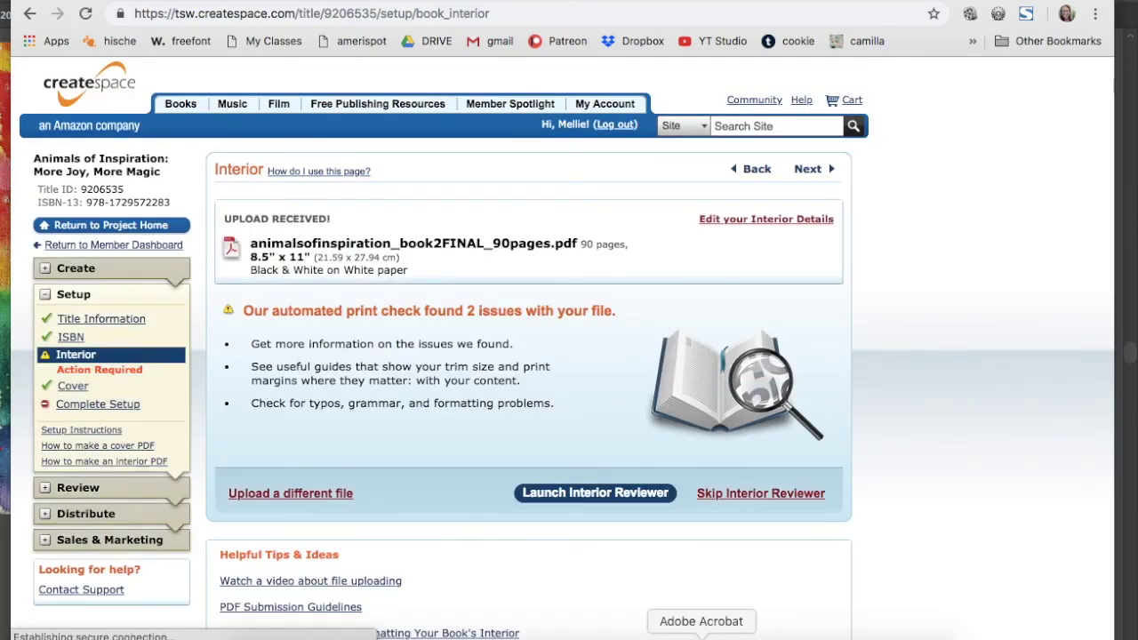
- Force quit the frozen Acrobat Reader from its Dock menu
scroll(644, 489, "down", 2)
scroll(644, 489, "down", 1)
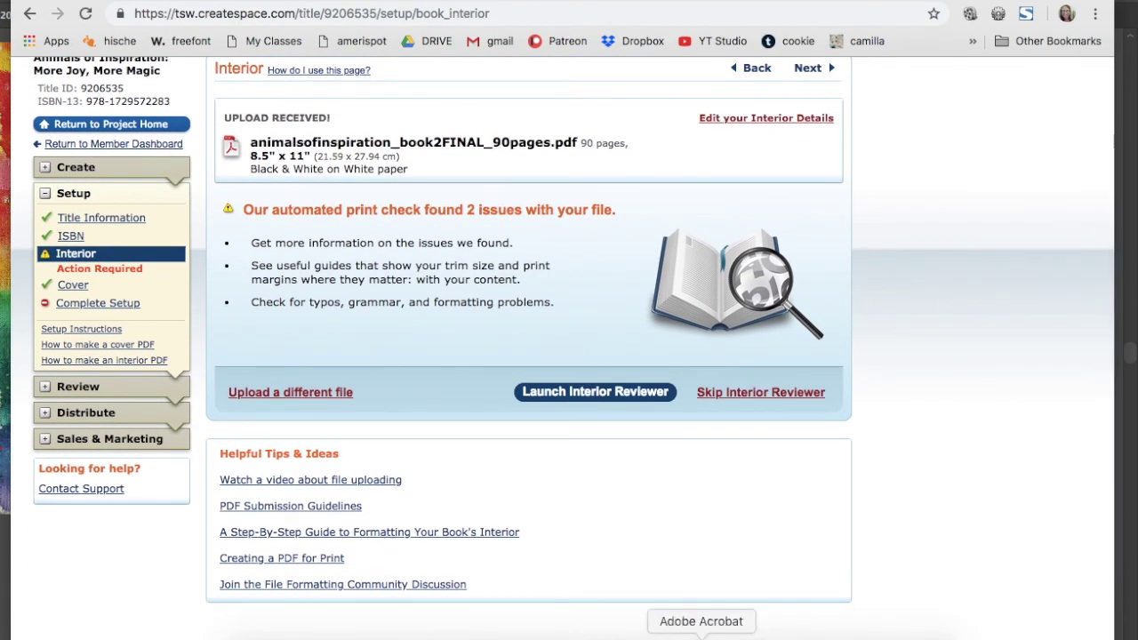
left_click(702, 635)
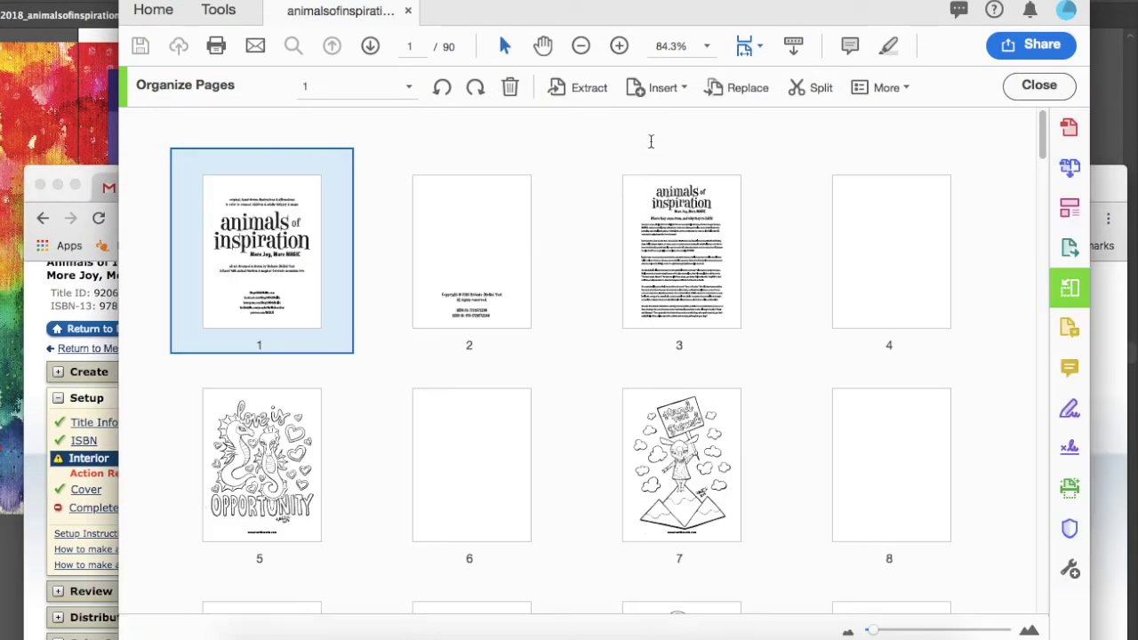
right_click(714, 633)
left_click(714, 618)
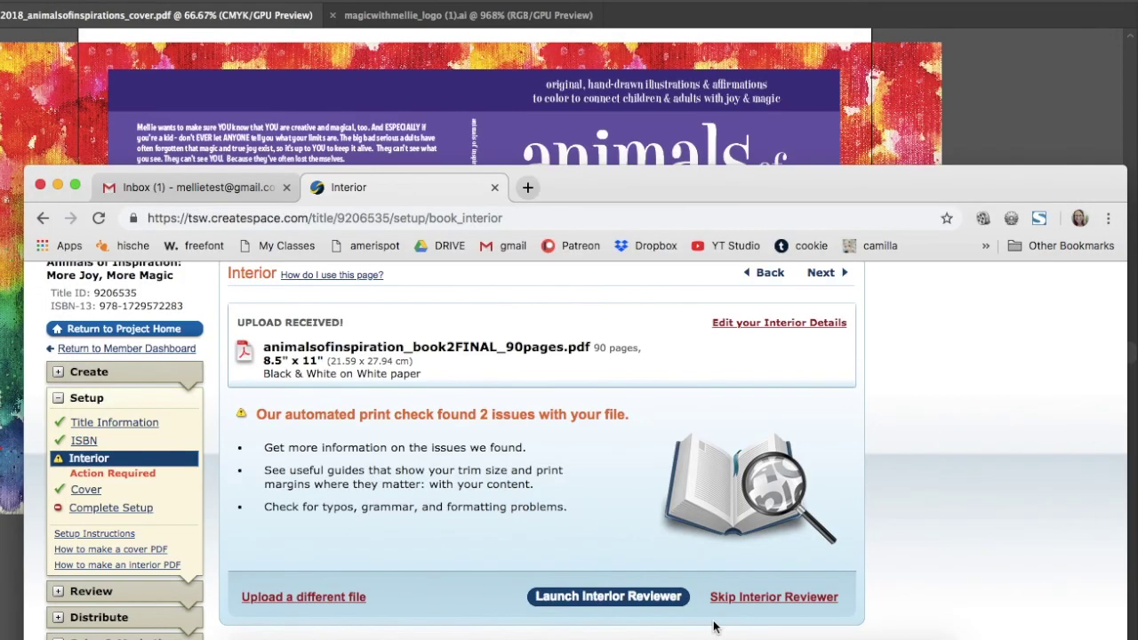
- Reopen the book2FINAL interior PDF through a Spotlight search for 'book2fin'
key("super+space")
type("book2fin")
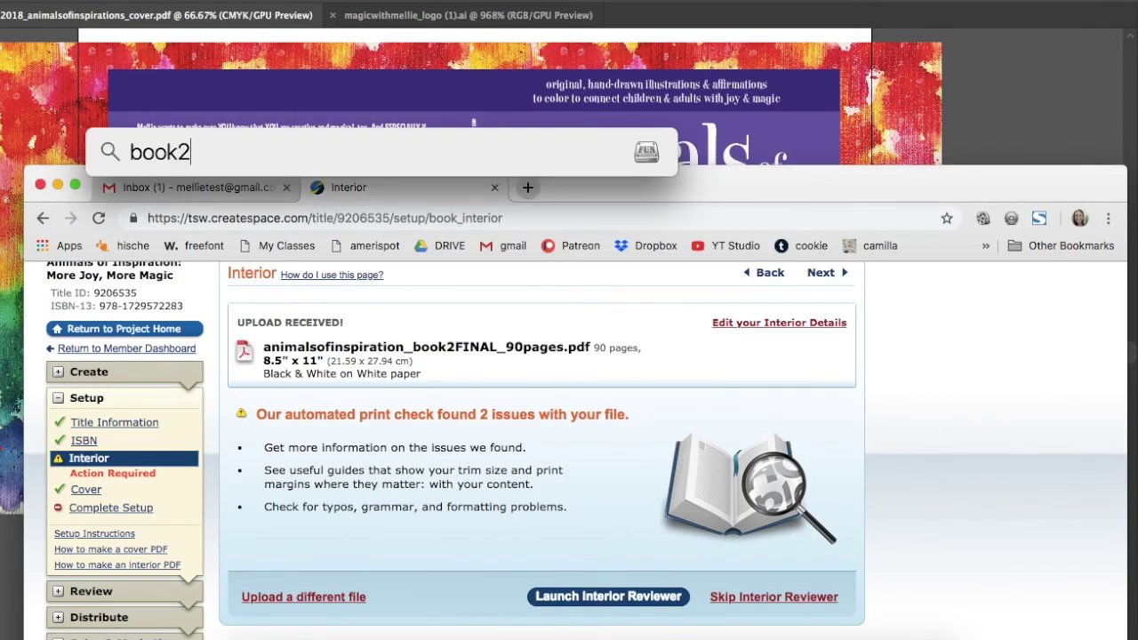
key("Return")
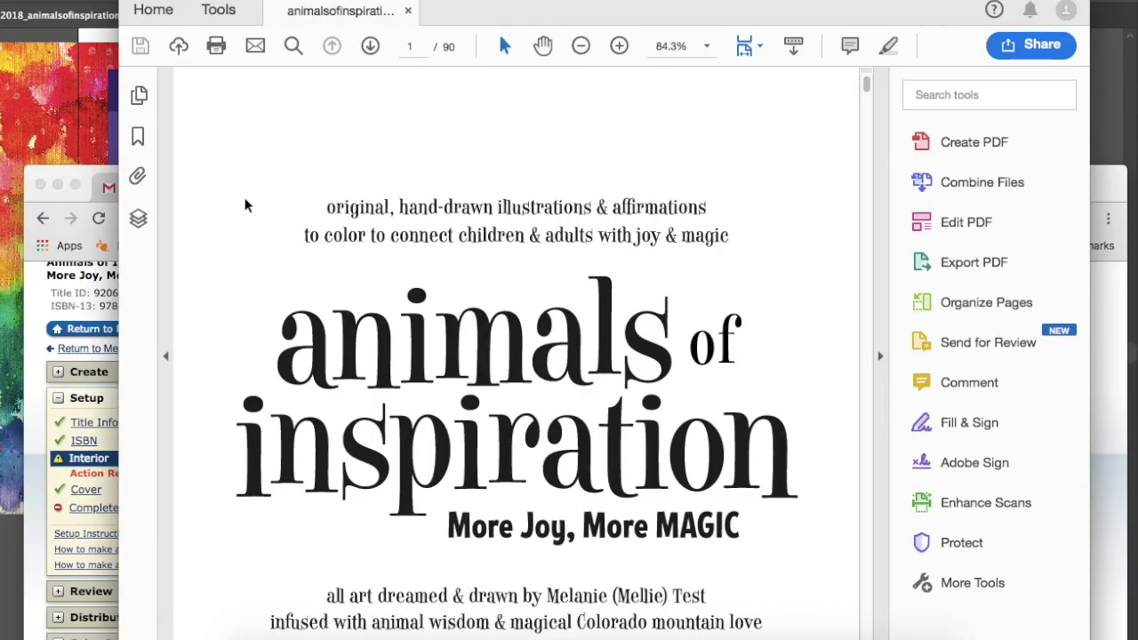
- In Acrobat's Organize Pages view, insert blank pages after pages 35 and 37
left_click(221, 12)
left_click(578, 202)
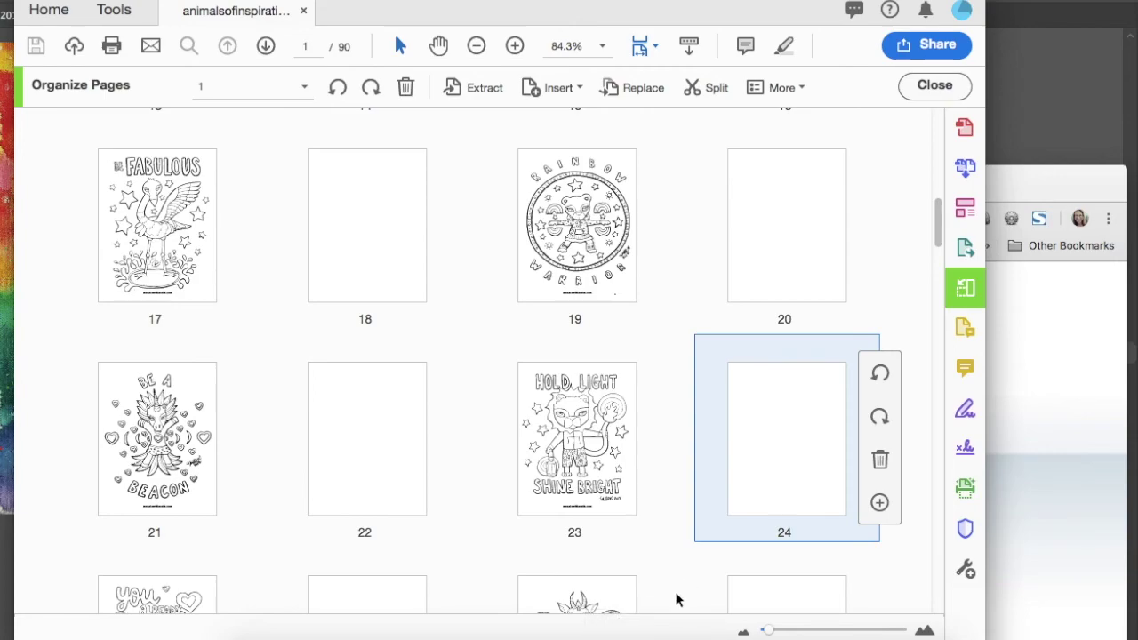
left_click_drag(555, 27, 568, 27)
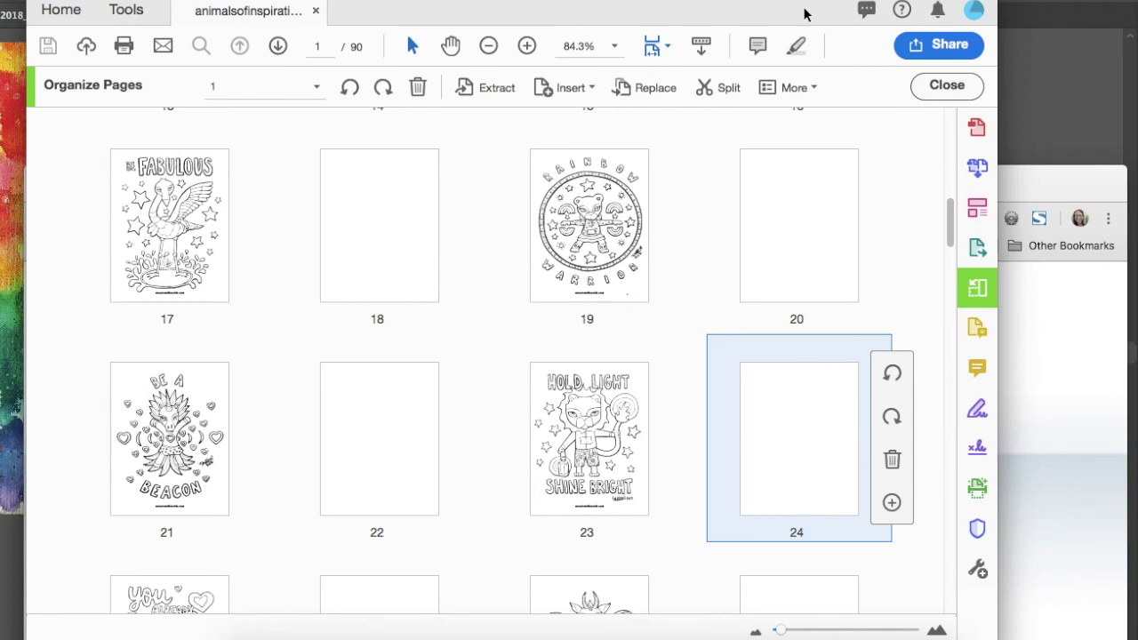
scroll(805, 14, "down", 5)
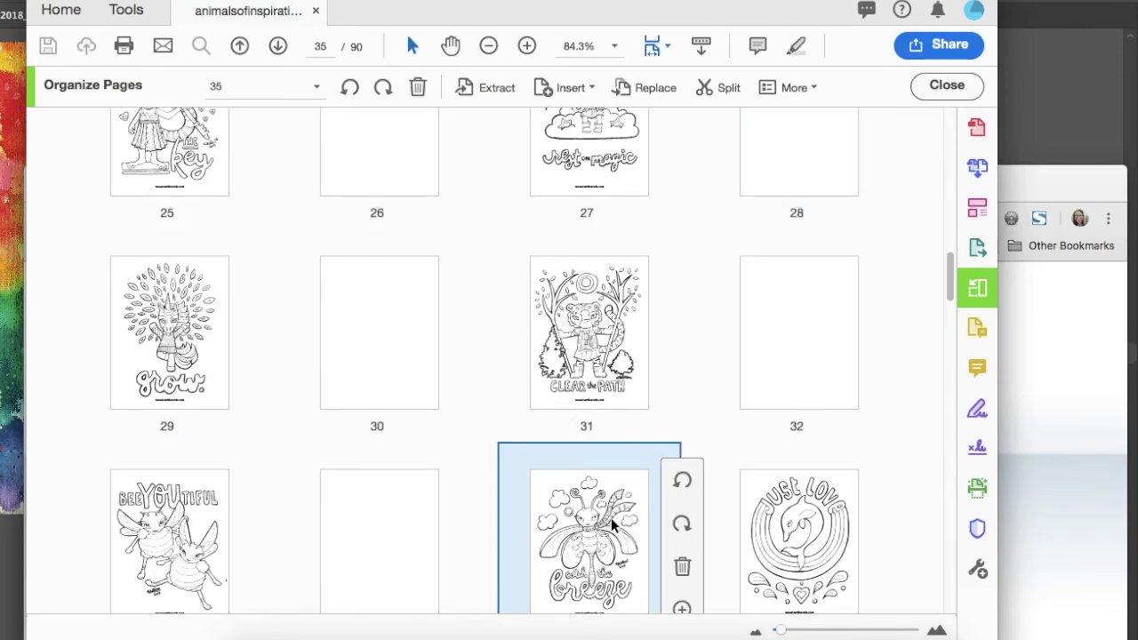
left_click(682, 609)
left_click(743, 361)
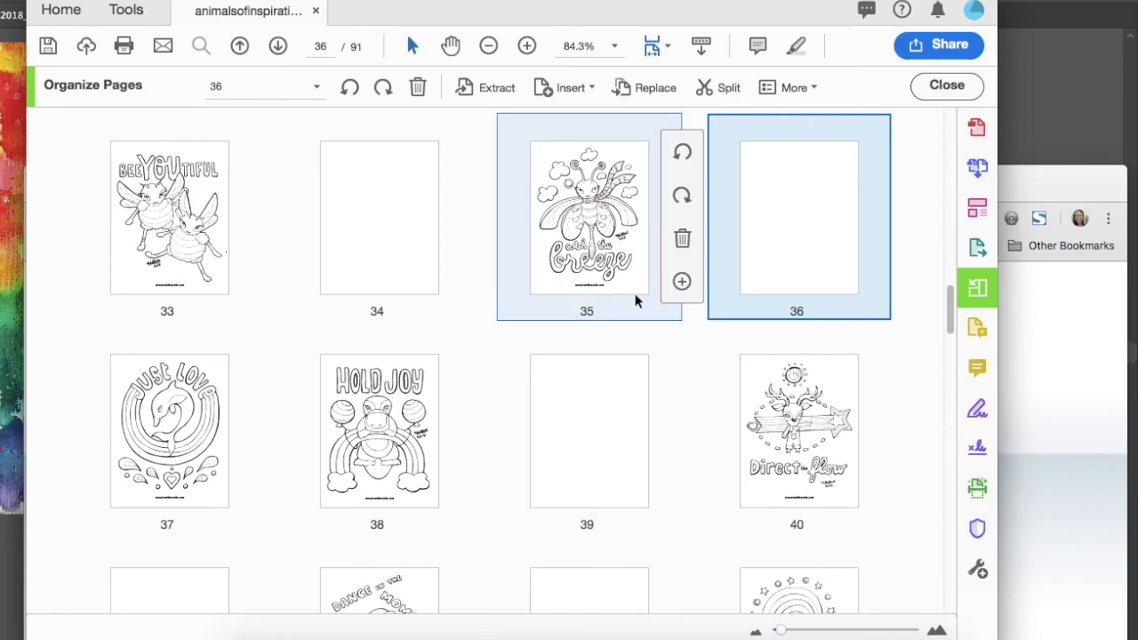
left_click(262, 494)
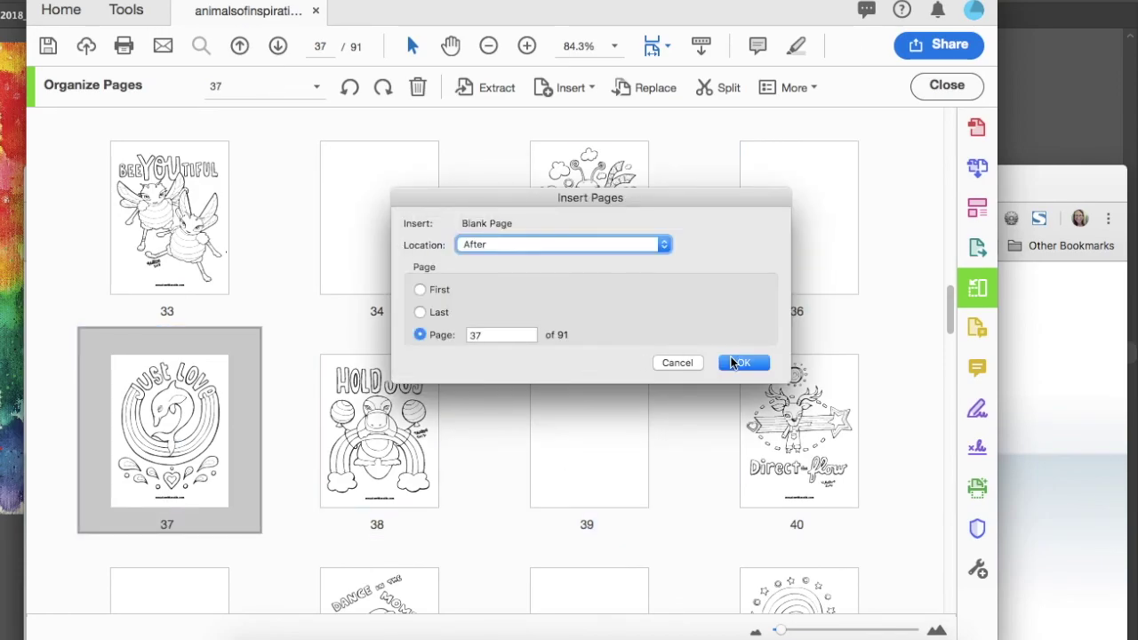
left_click(741, 363)
scroll(582, 435, "up", 5)
scroll(582, 436, "down", 10)
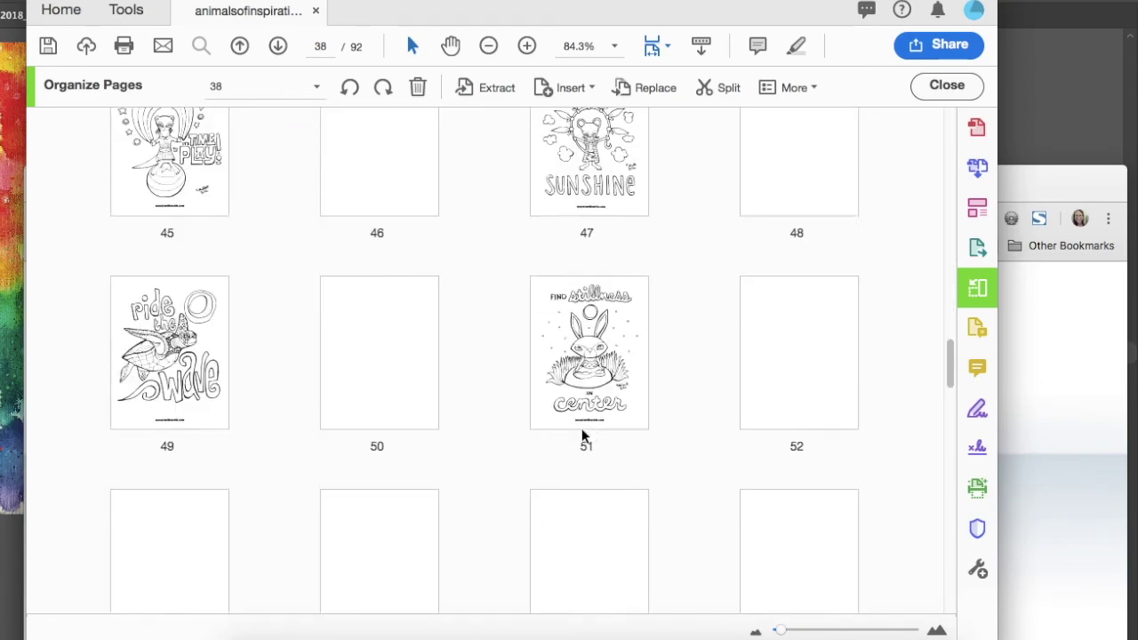
scroll(582, 436, "down", 15)
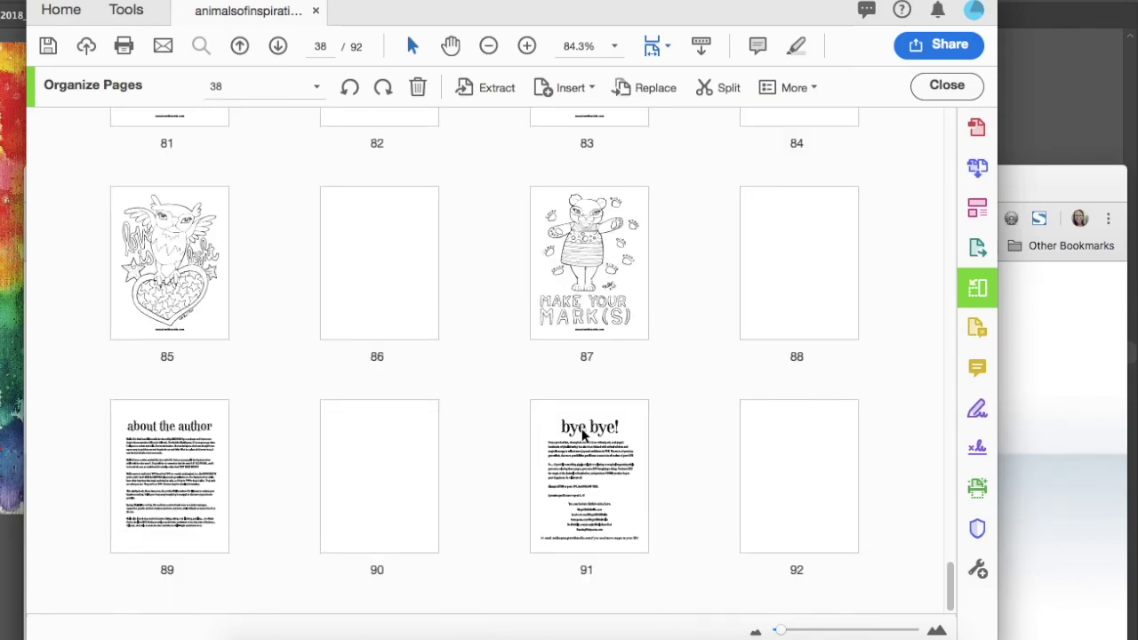
scroll(583, 433, "up", 15)
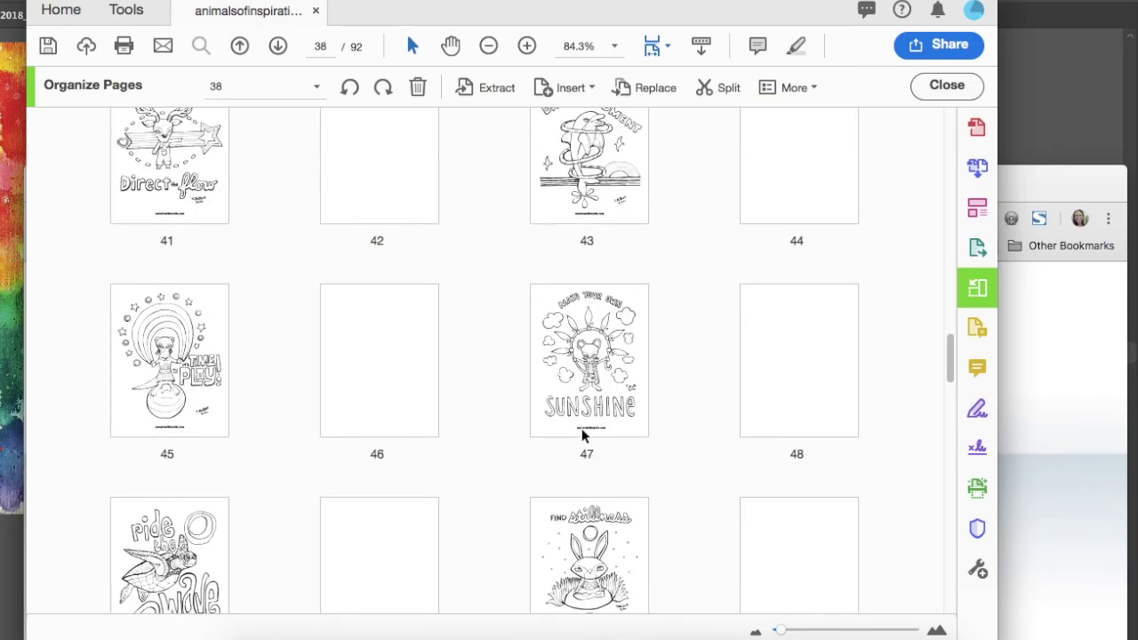
scroll(582, 435, "up", 15)
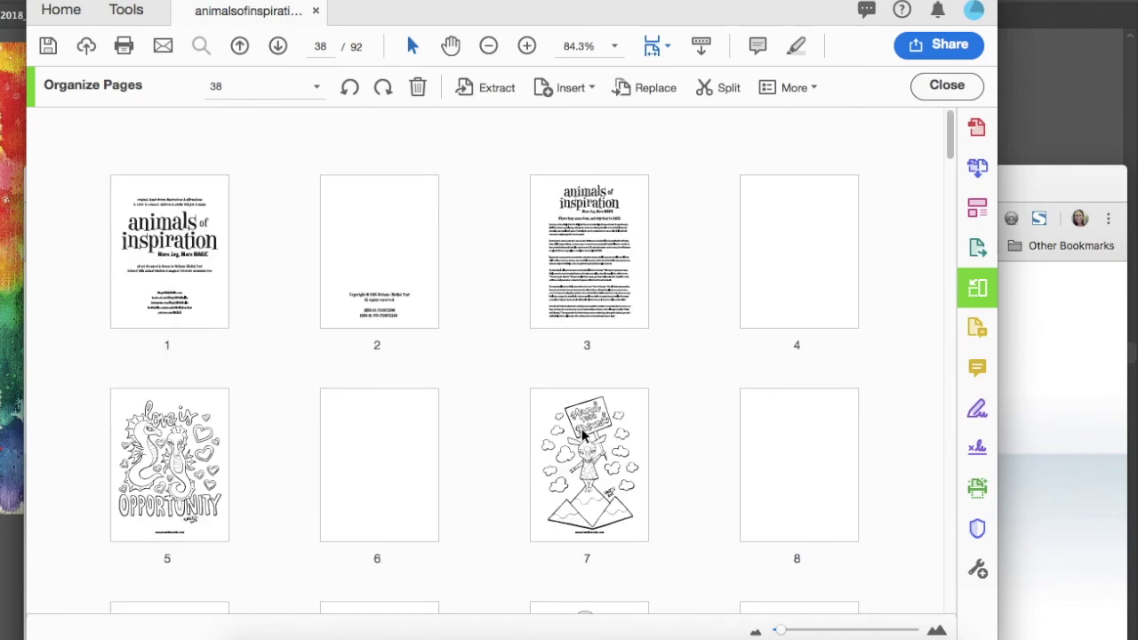
- Save the 92-page PDF and bring the CreateSpace browser window back to the front
left_click(477, 346)
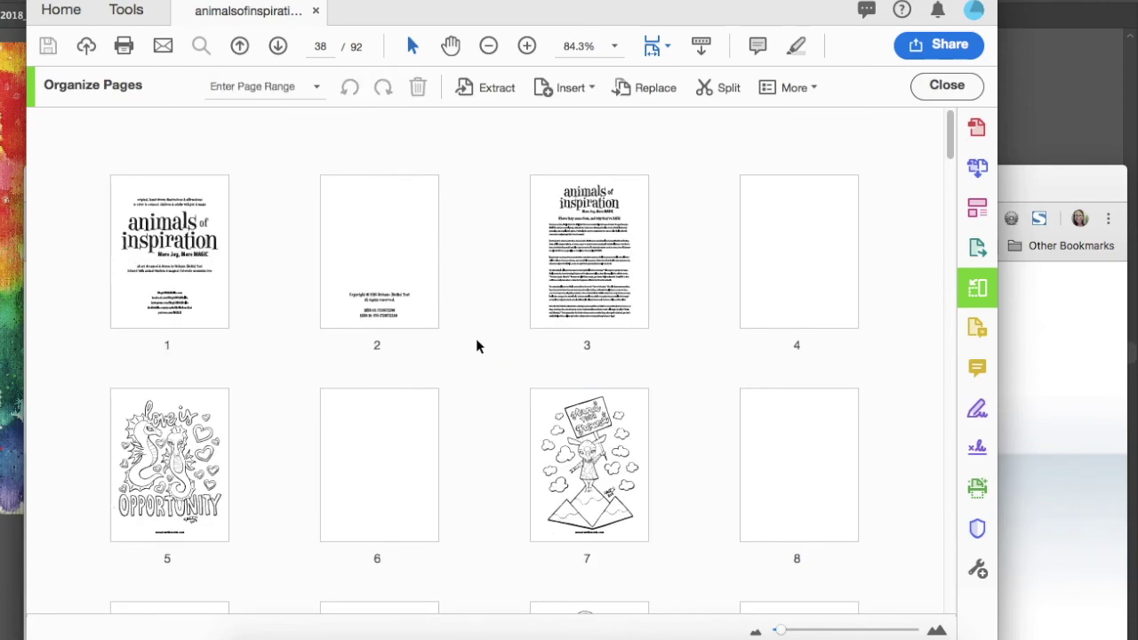
left_click(134, 0)
left_click(460, 236)
key("super+Tab")
left_click_drag(598, 179, 553, 43)
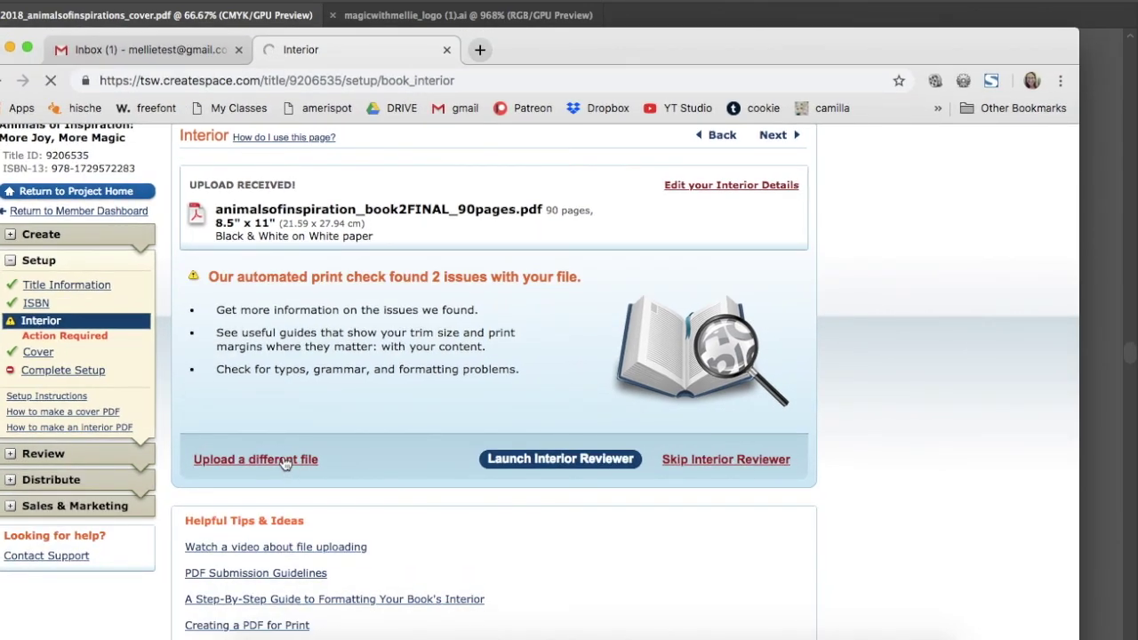
- Submit the book files for review and continue past the review notice
left_click_drag(569, 50, 576, 10)
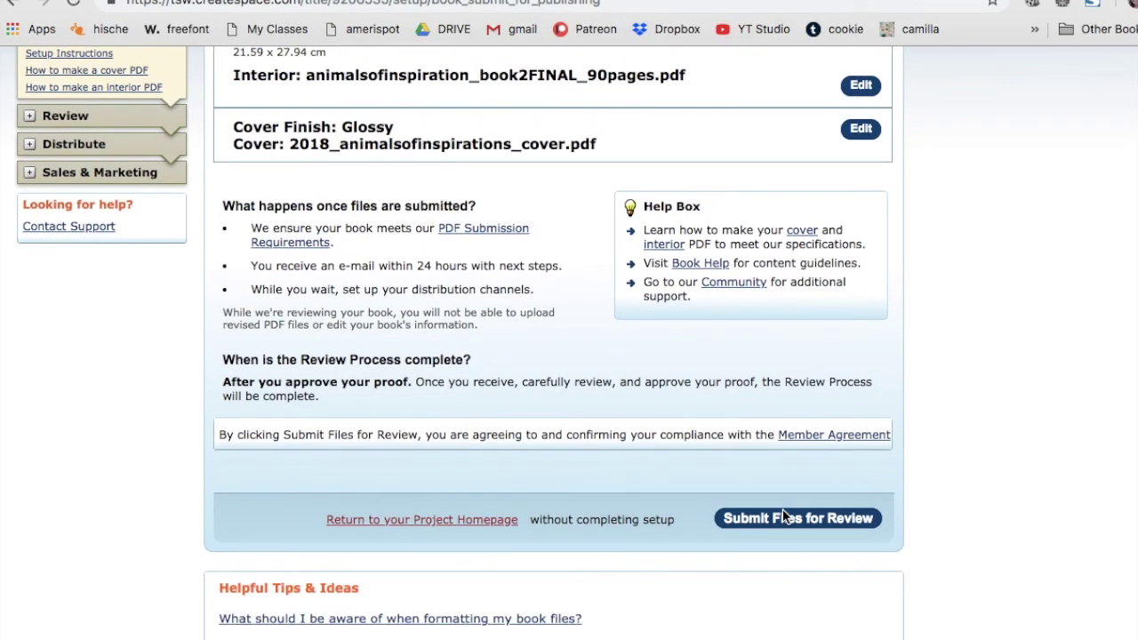
left_click(770, 519)
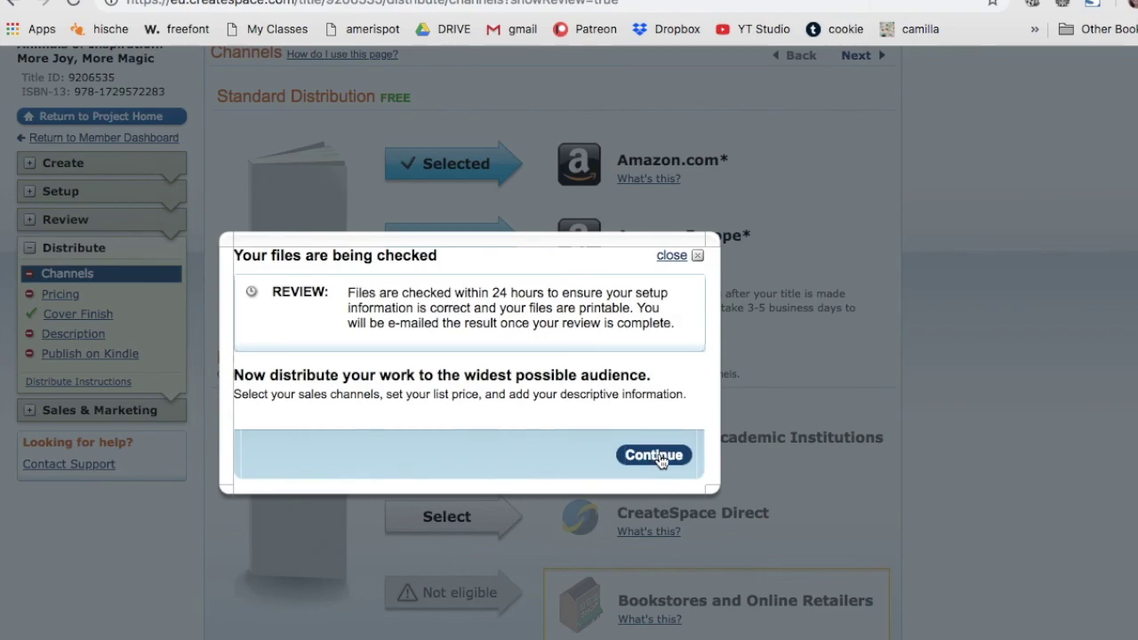
left_click_drag(675, 326, 350, 298)
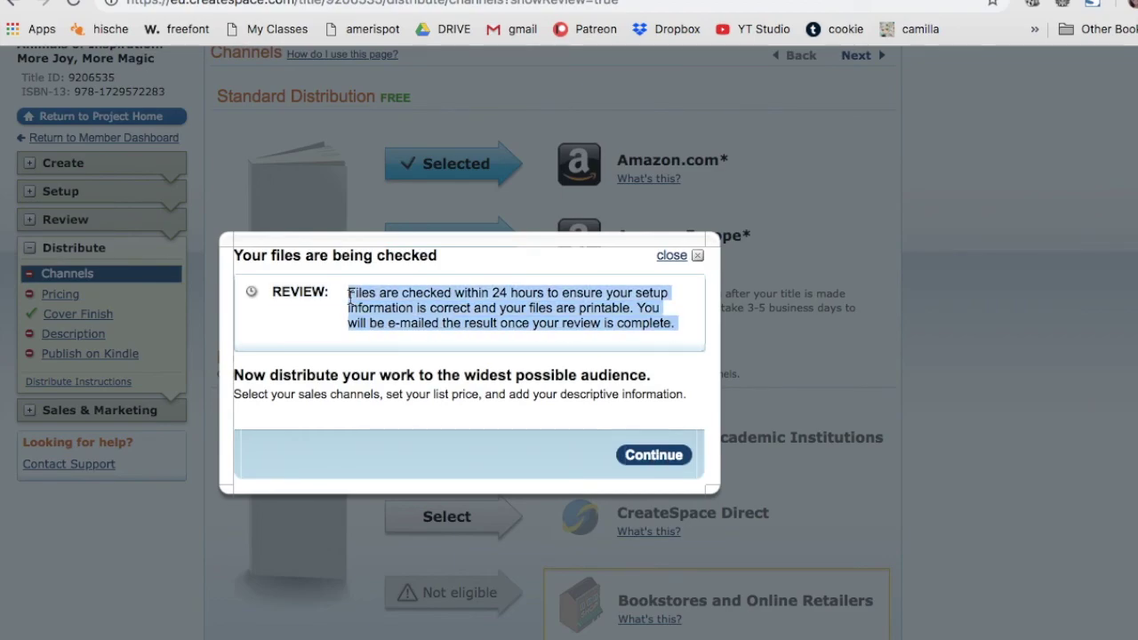
left_click(652, 455)
- Add the Libraries & Academic Institutions and CreateSpace Direct distribution channels
scroll(534, 418, "down", 2)
left_click(478, 396)
scroll(496, 380, "down", 1)
left_click(453, 391)
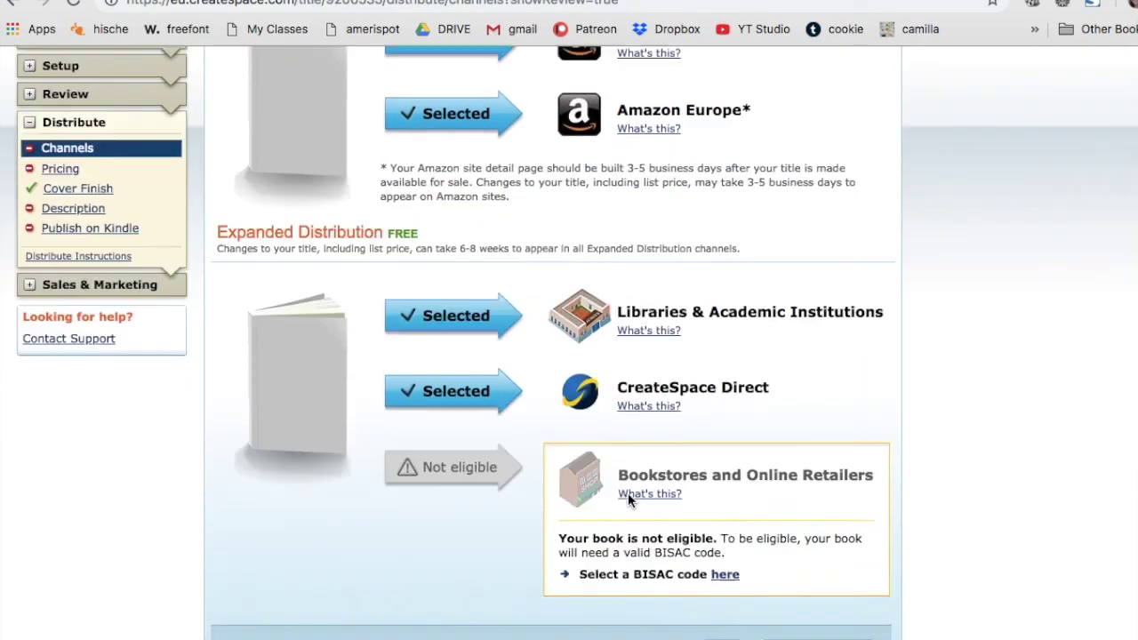
scroll(628, 498, "down", 2)
- Paste the back-cover blurb as the book description
left_click(726, 496)
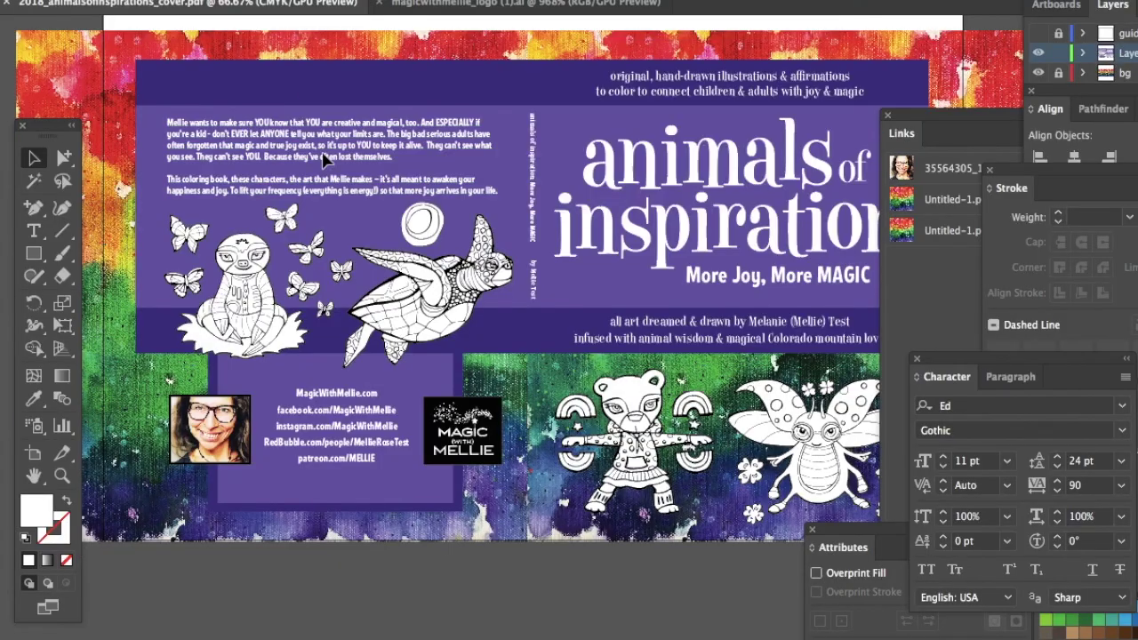
key("ctrl+c")
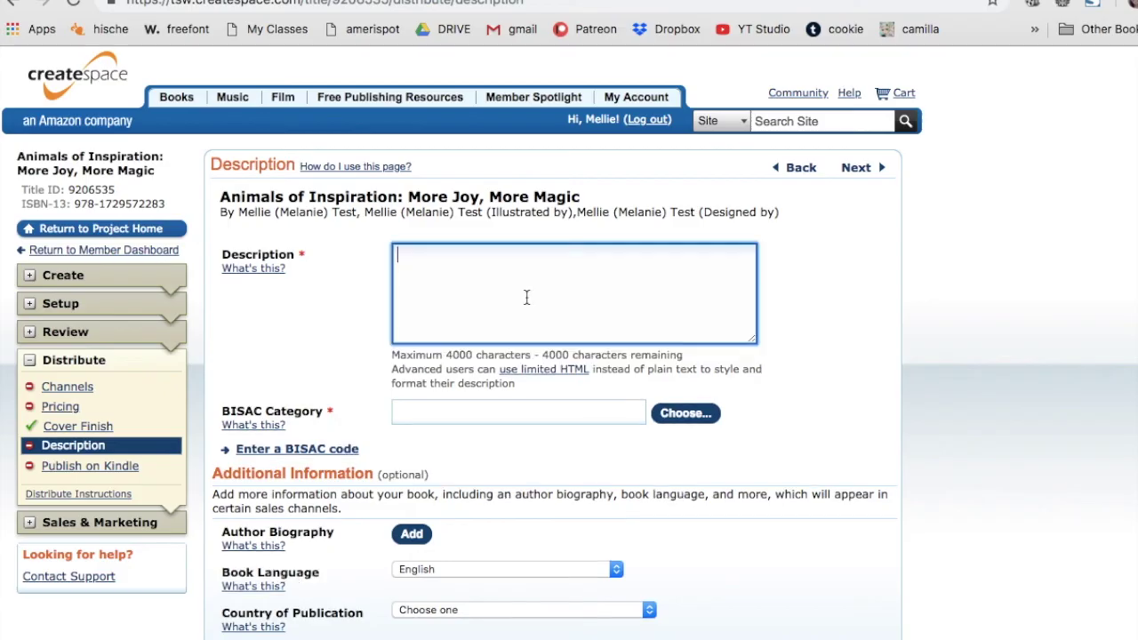
key("ctrl+v")
- Set the BISAC category to Crafts & Hobbies / Crafts for Children
scroll(497, 500, "up", 10)
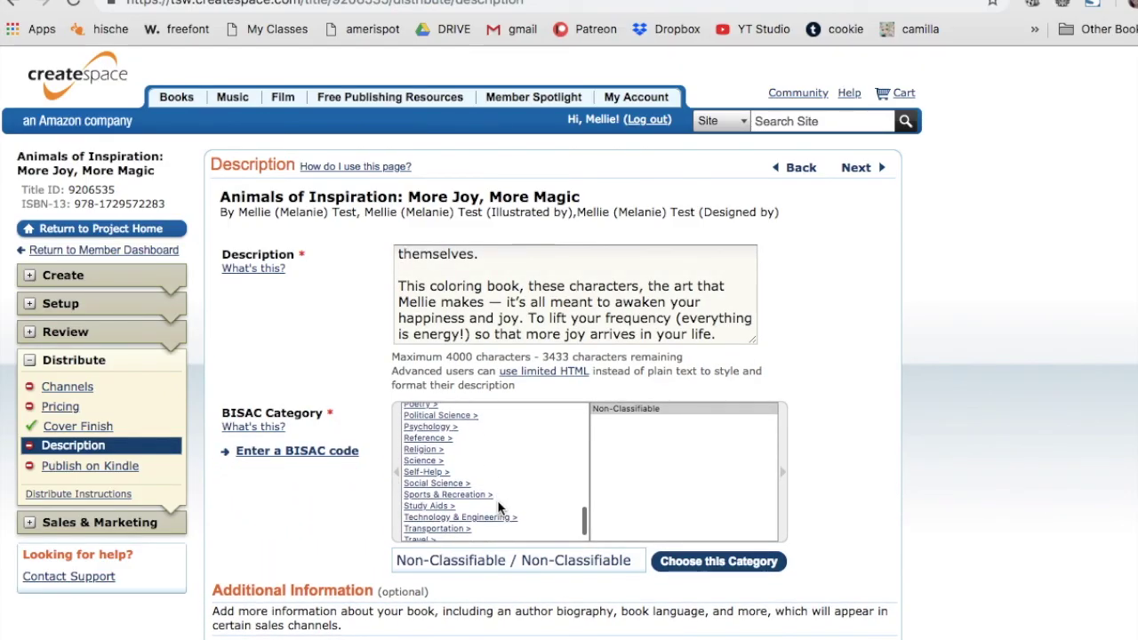
left_click(414, 431)
scroll(630, 494, "down", 10)
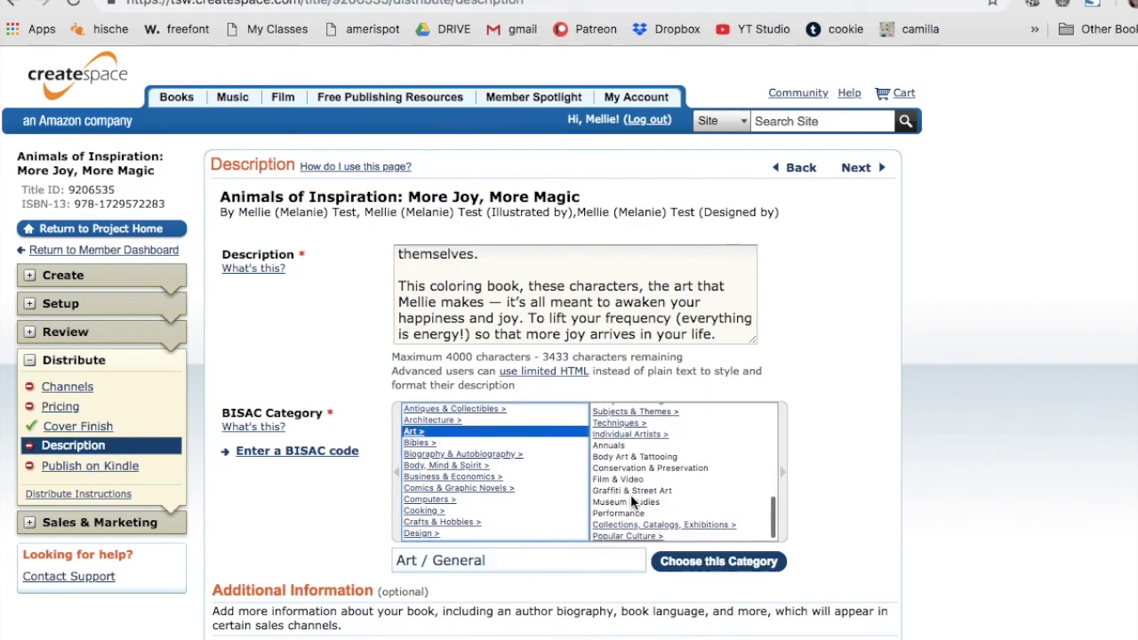
scroll(630, 494, "up", 10)
scroll(474, 506, "down", 3)
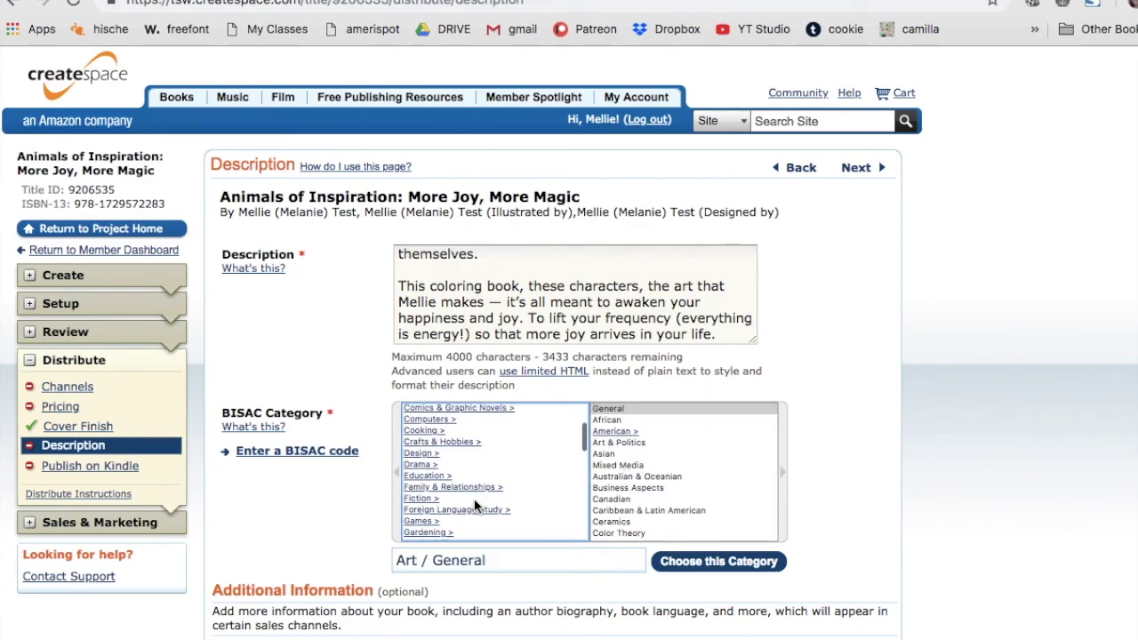
left_click(436, 442)
scroll(654, 489, "down", 2)
left_click(631, 439)
scroll(648, 493, "down", 8)
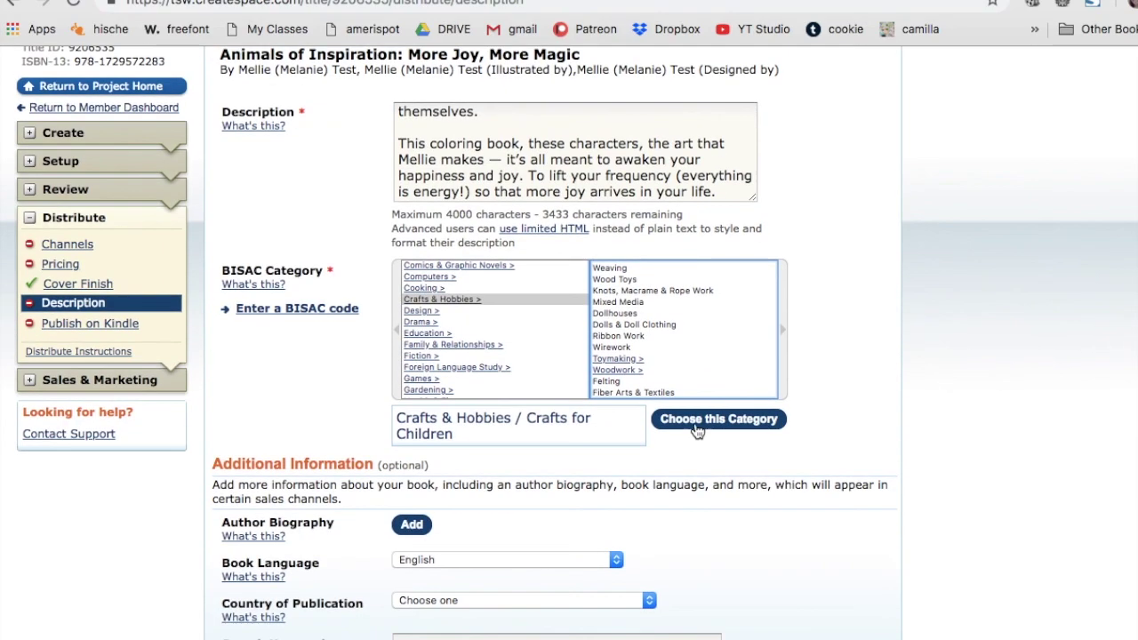
left_click(698, 428)
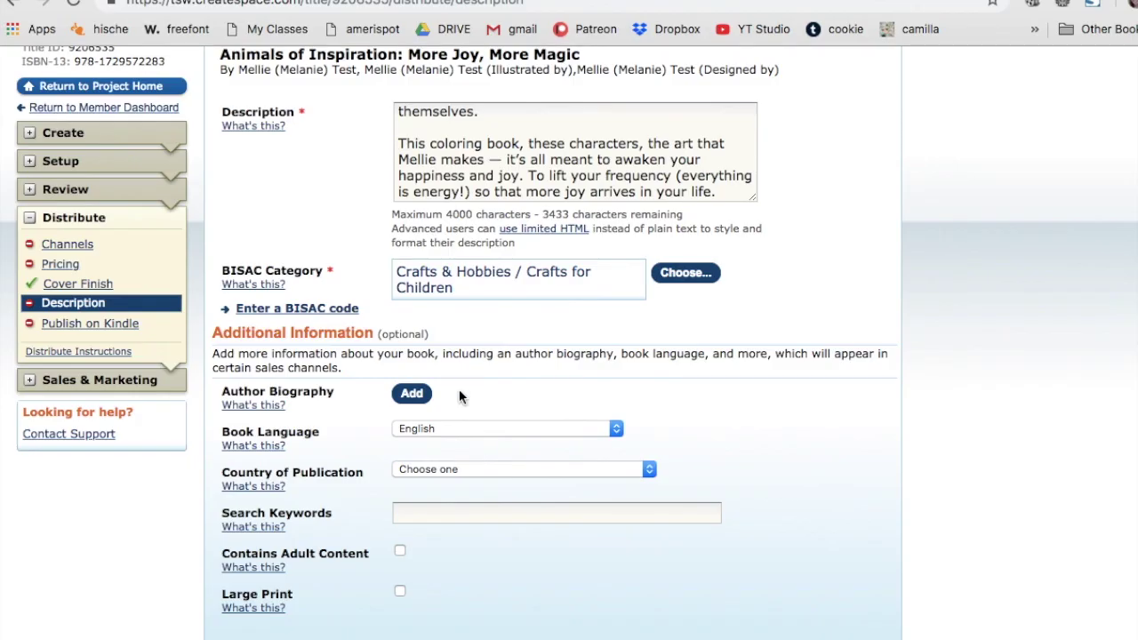
- Paste the author biography, choose United States, enter keywords 'coloring, animals' and save
left_click(458, 388)
key("super+v")
scroll(481, 498, "down", 2)
left_click(456, 461)
left_click(458, 476)
left_click(475, 507)
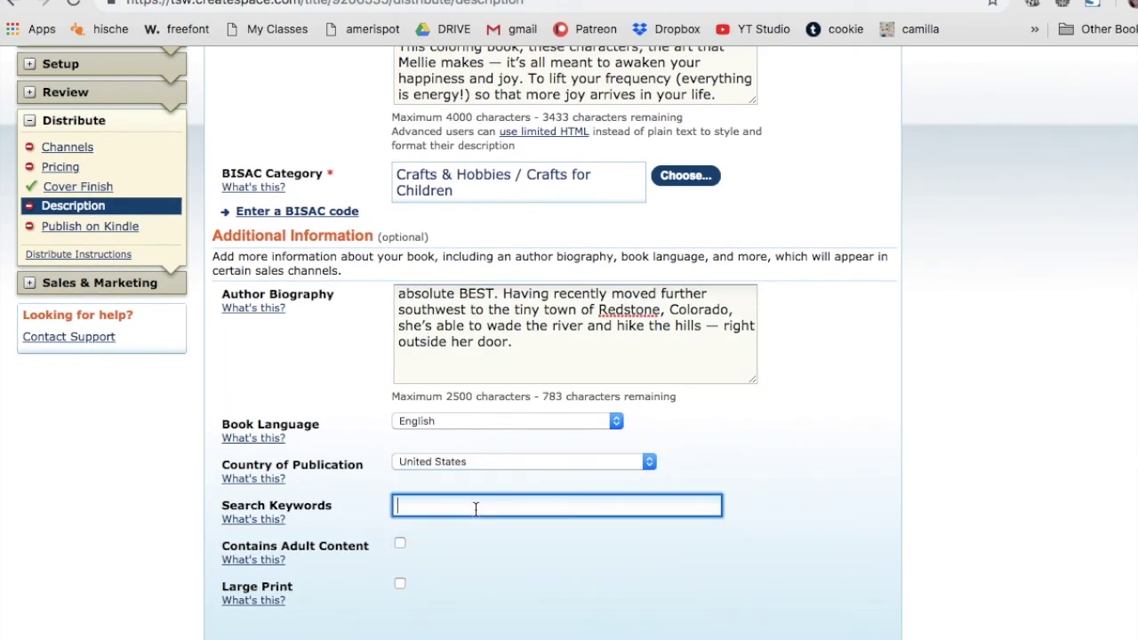
type("coloring, animals")
key("Return")
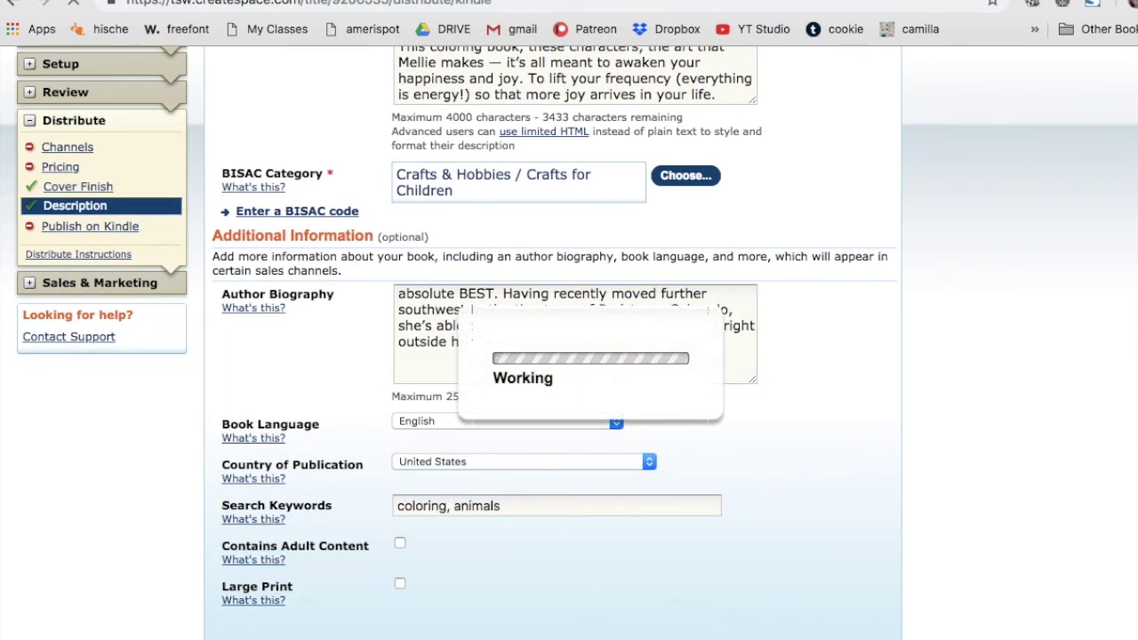
- Scroll down the Publish on Kindle page to the cover and interior file downloads
scroll(556, 442, "down", 5)
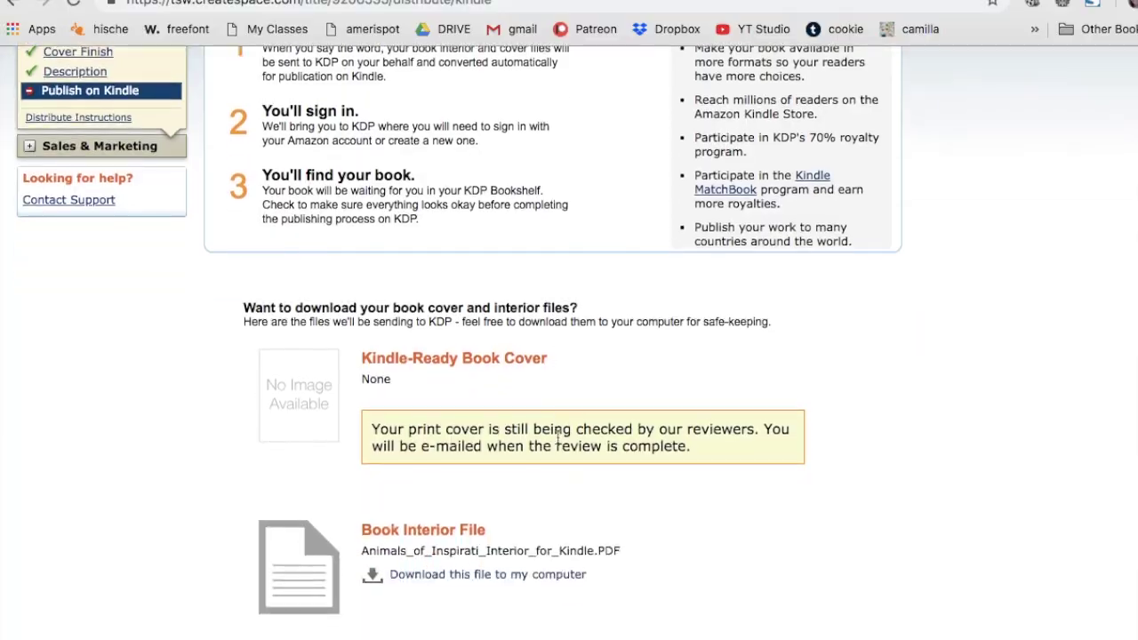